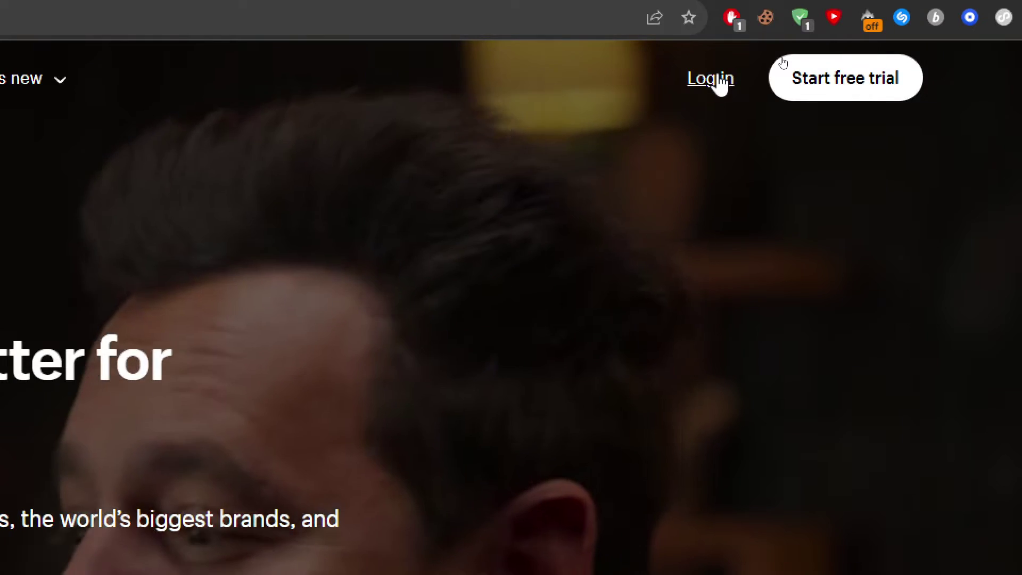
Log in to Shopify and open the admin of the first store named My Store
click(720, 80)
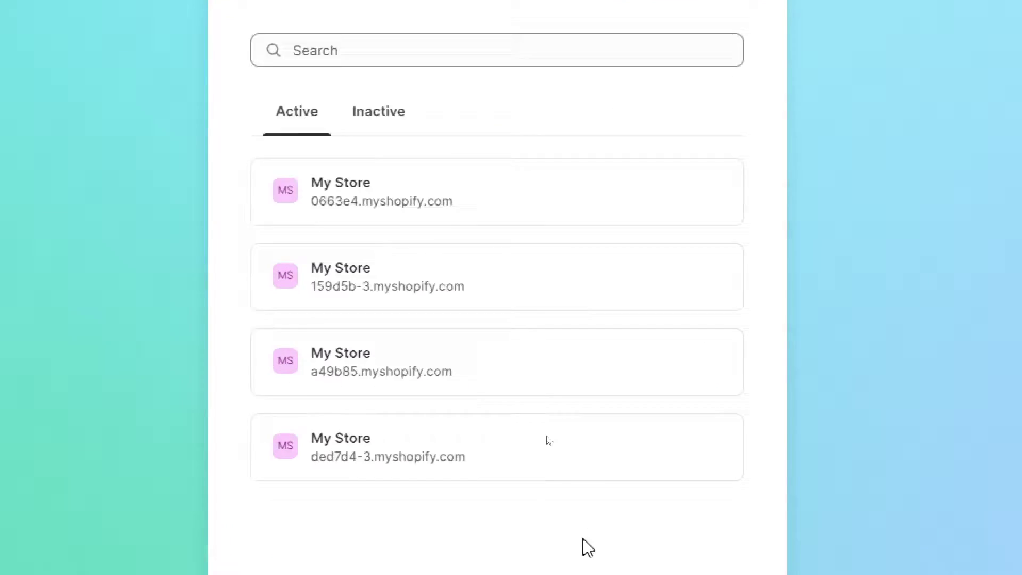
click(502, 210)
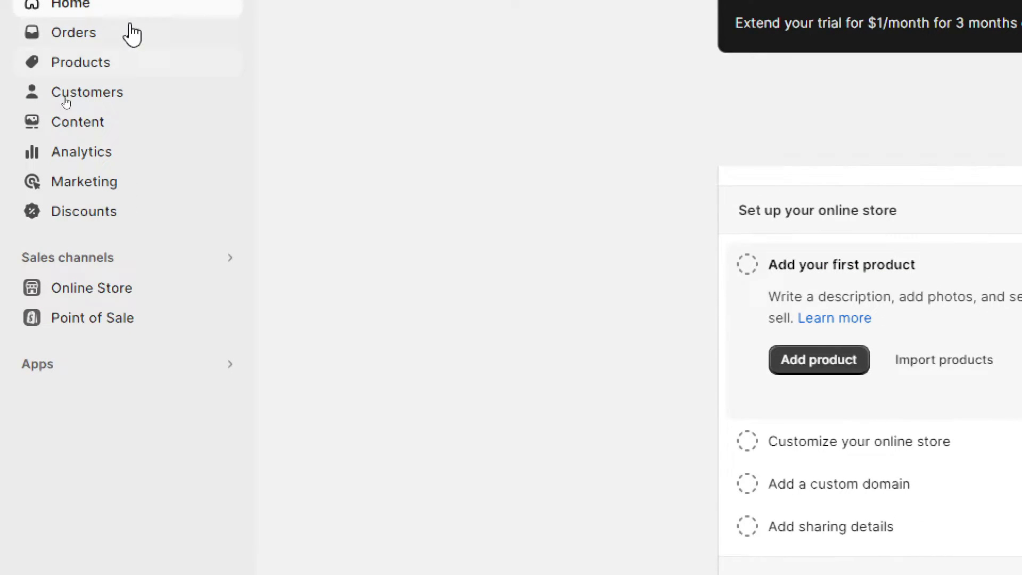
From Apps, view all recommended apps to reach the Shopify App Store
click(83, 415)
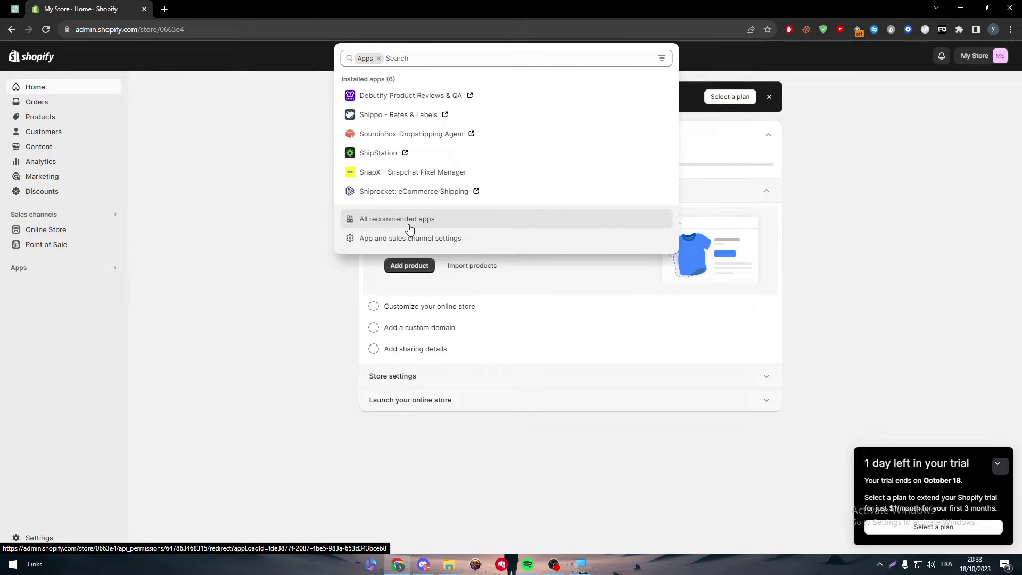
click(363, 225)
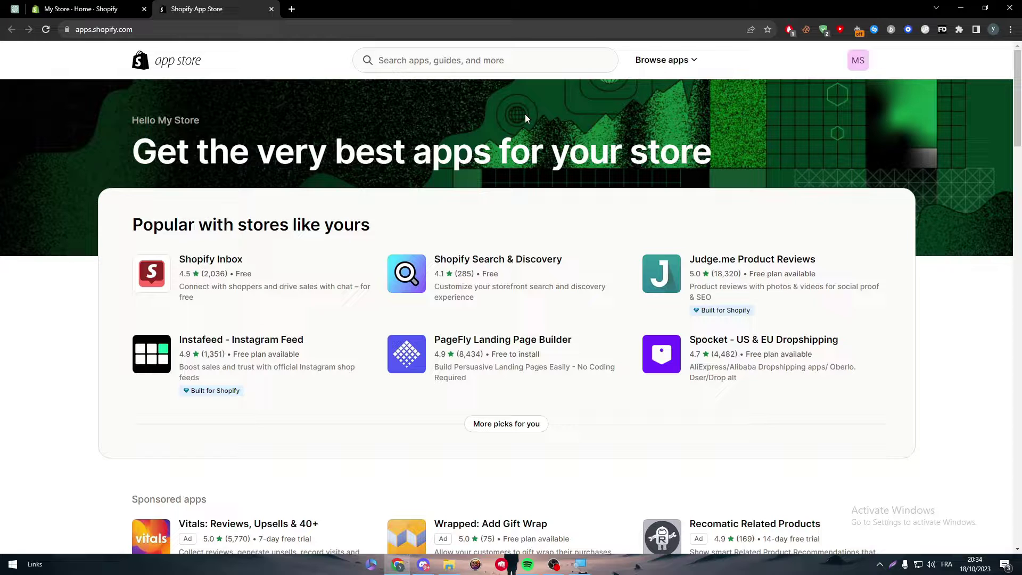
Search the Shopify App Store for 'flutter waves'
click(455, 60)
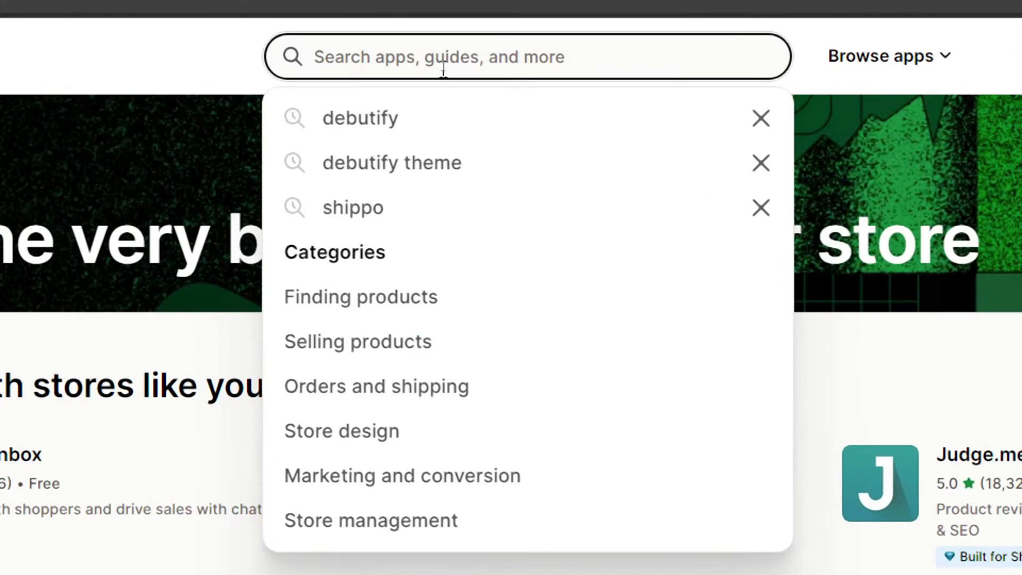
text(flu)
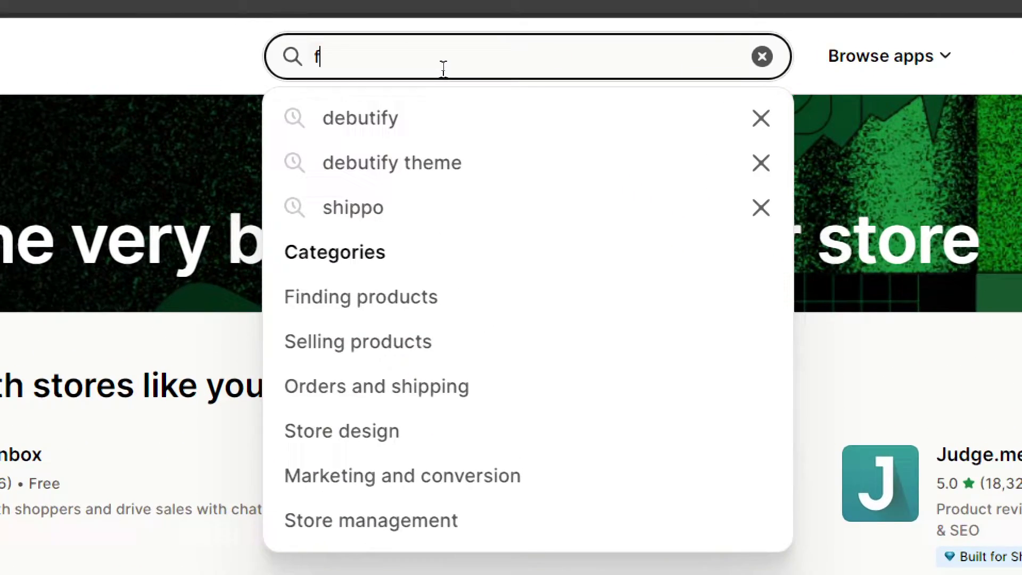
text(tter )
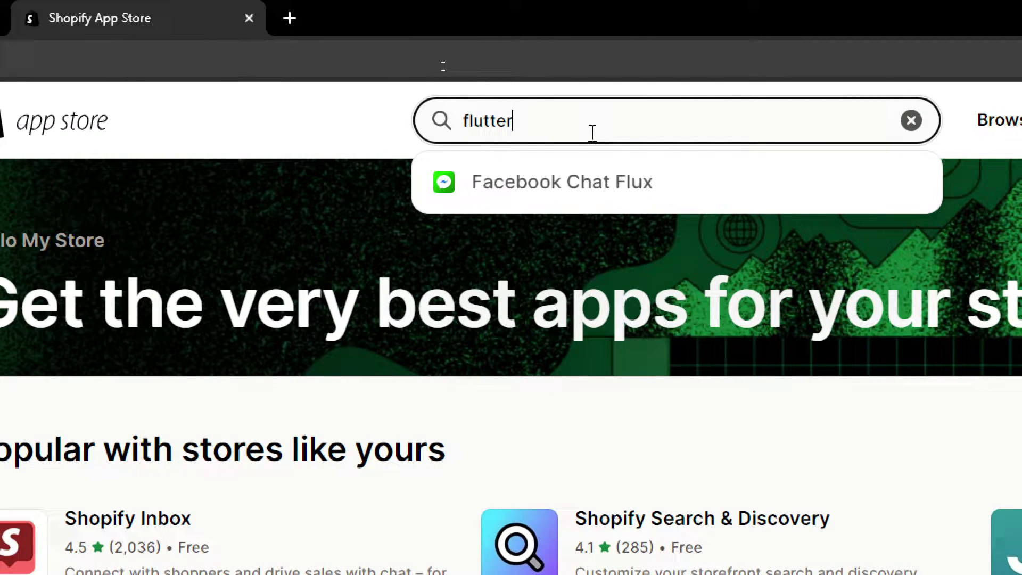
text(waves)
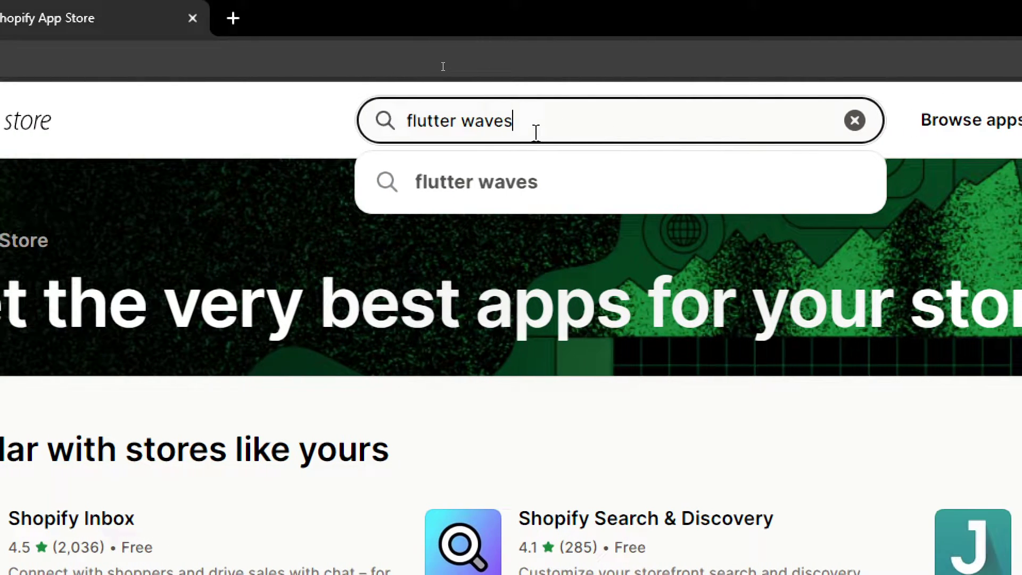
key(Return)
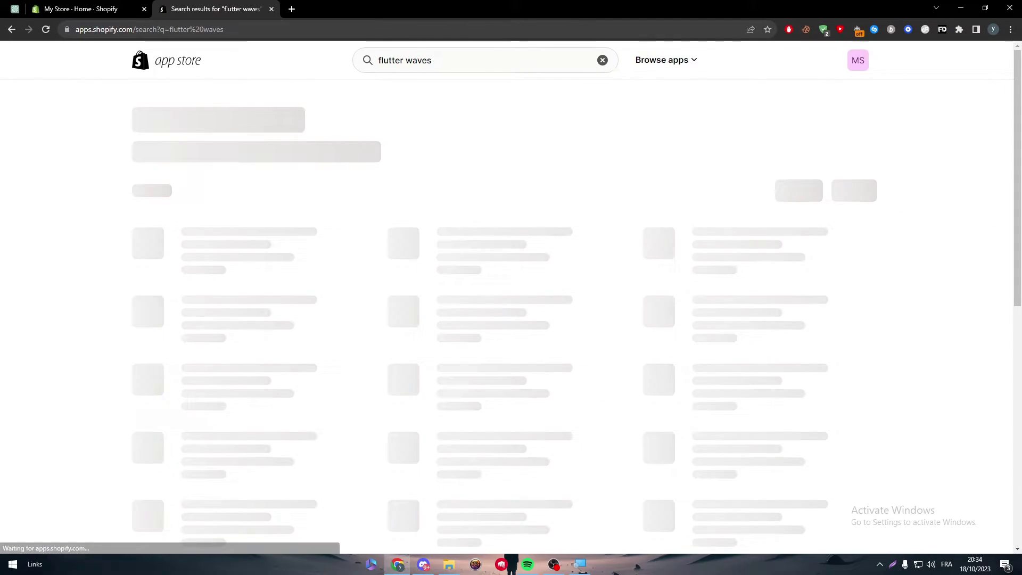
Edit the query to 'Flutterwave' and search again, getting no results
click(443, 66)
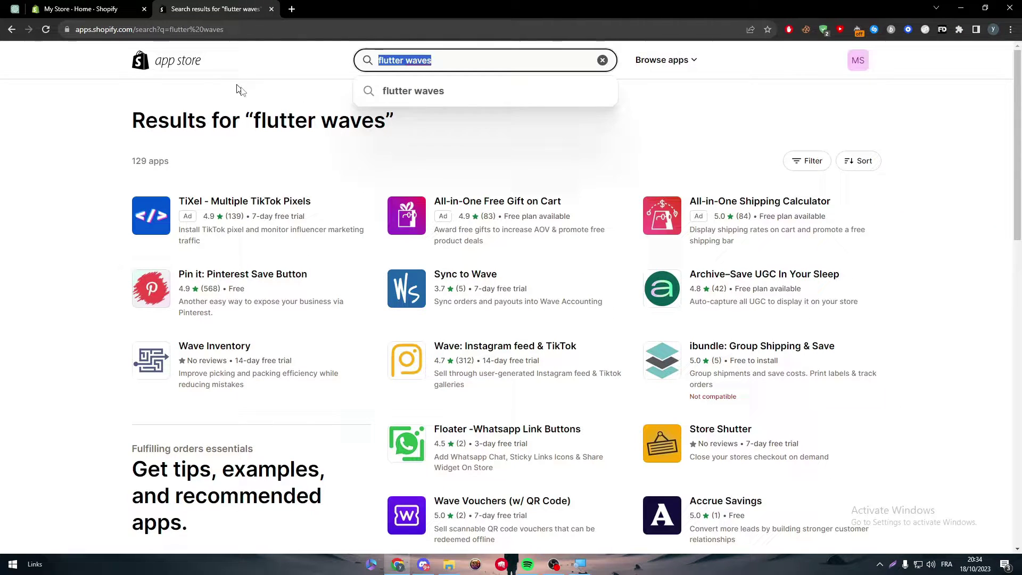
click(436, 92)
click(403, 60)
key(BackSpace)
click(434, 92)
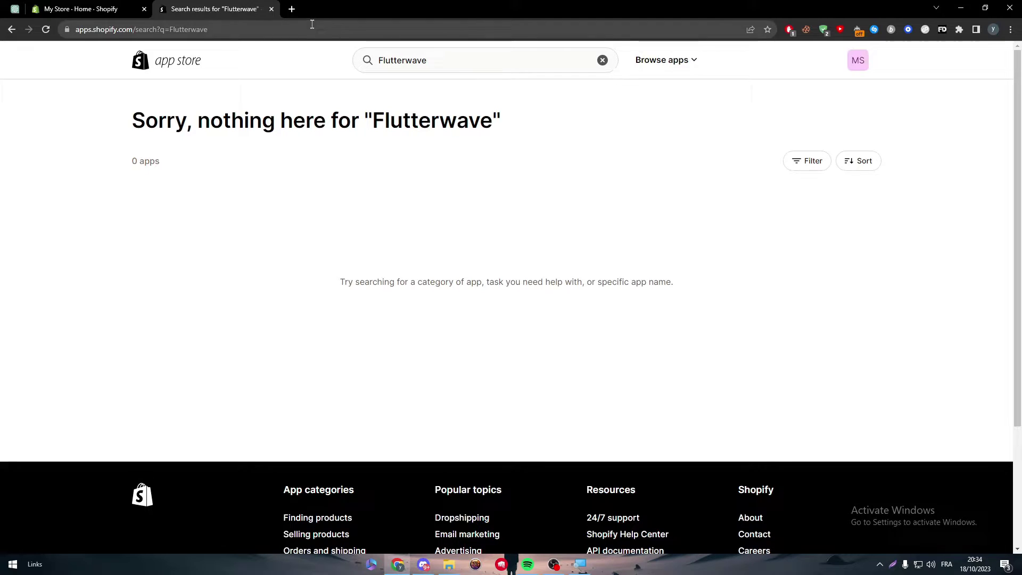
Google Flutterwave in a new tab, open its official homepage and accept cookies
click(291, 9)
text(Flutterwave)
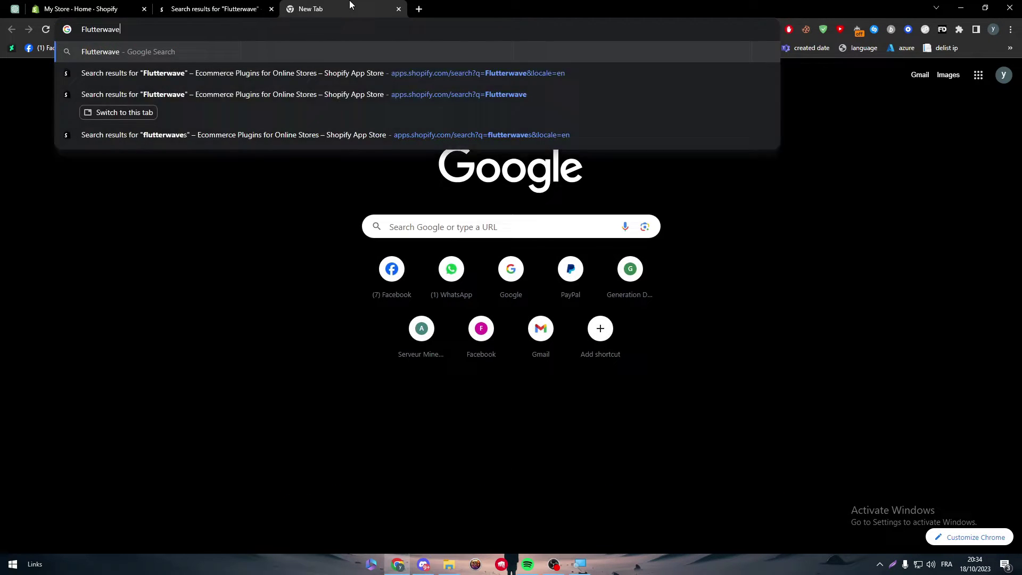
key(Return)
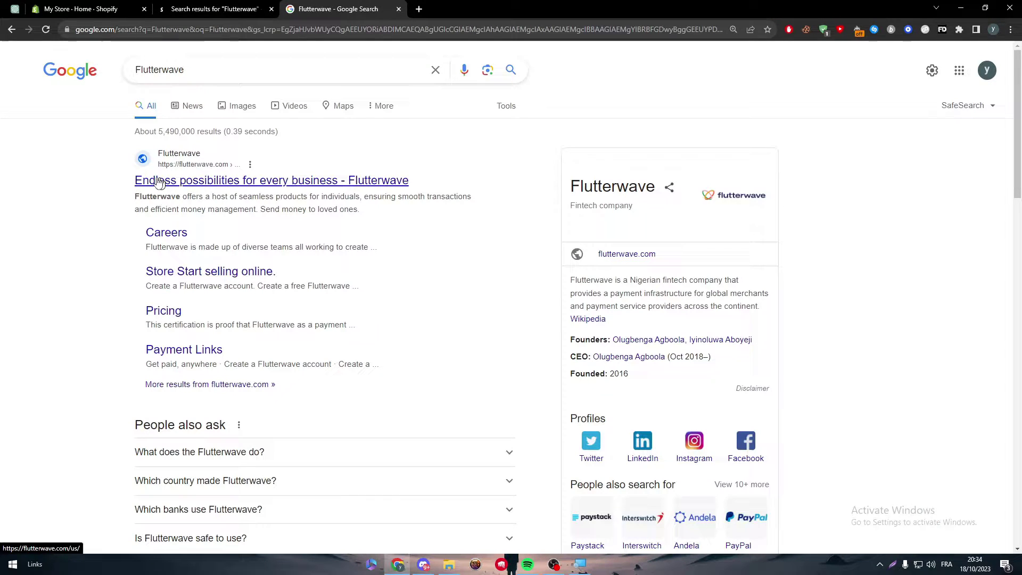
click(170, 181)
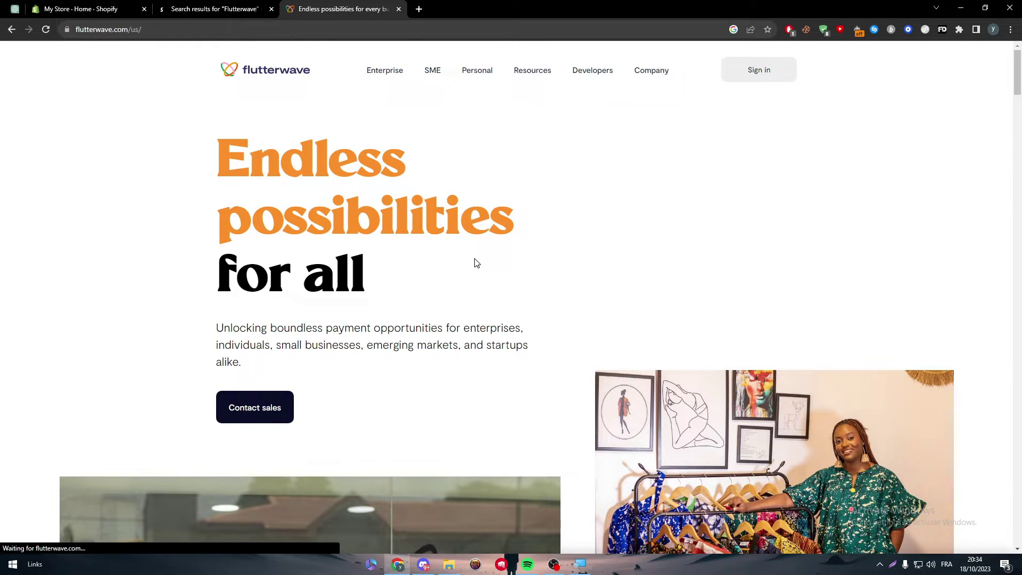
click(682, 526)
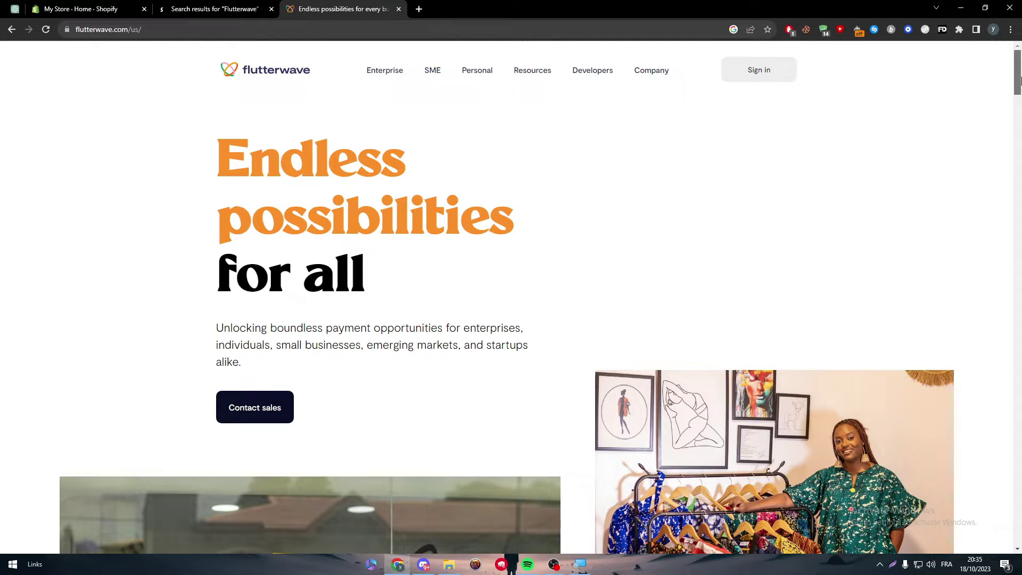
drag(1020, 80, 1013, 398)
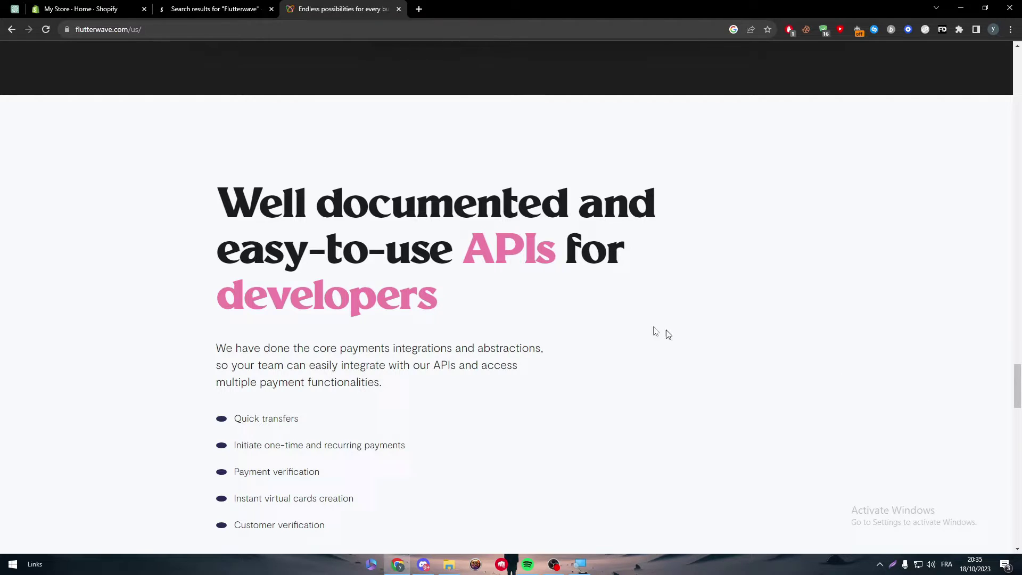
Back in Shopify, close the recommended apps window and go to Settings > Payments
click(110, 4)
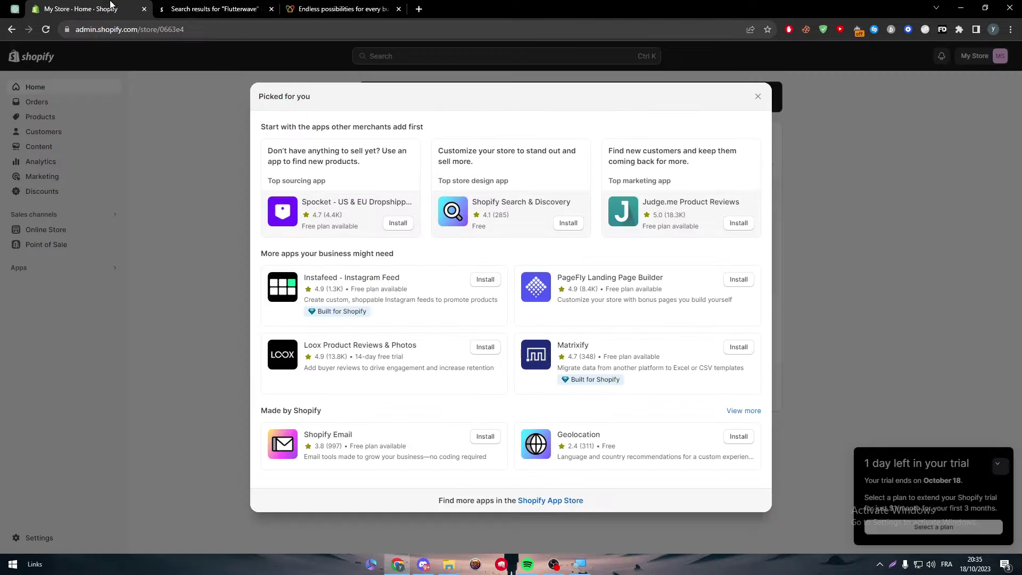
click(757, 98)
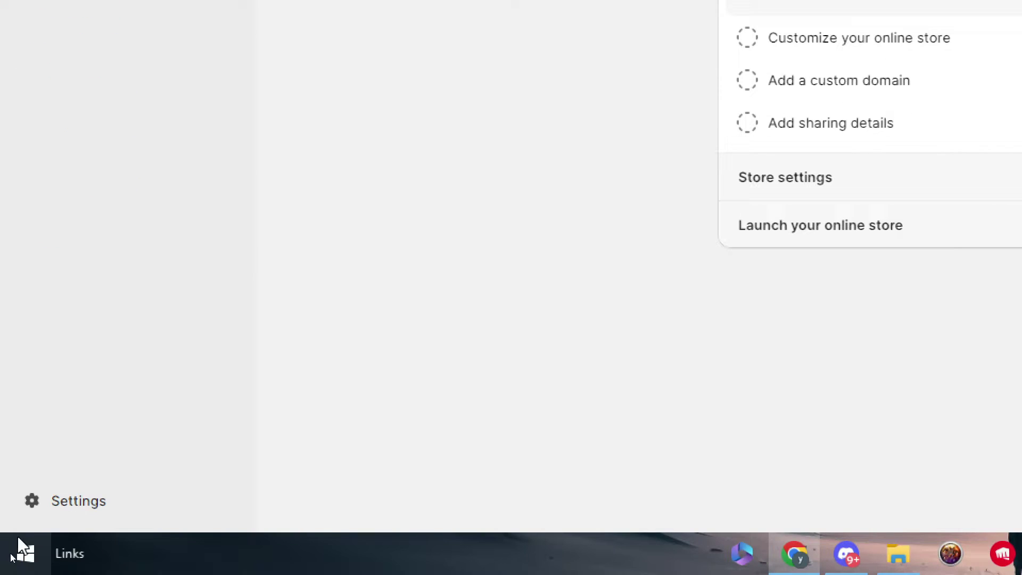
click(74, 505)
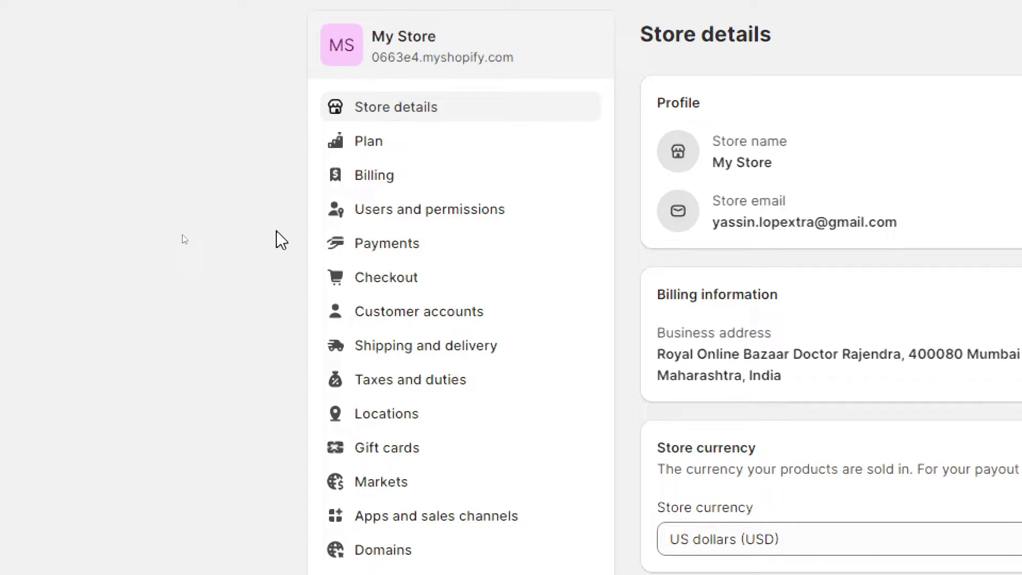
click(418, 246)
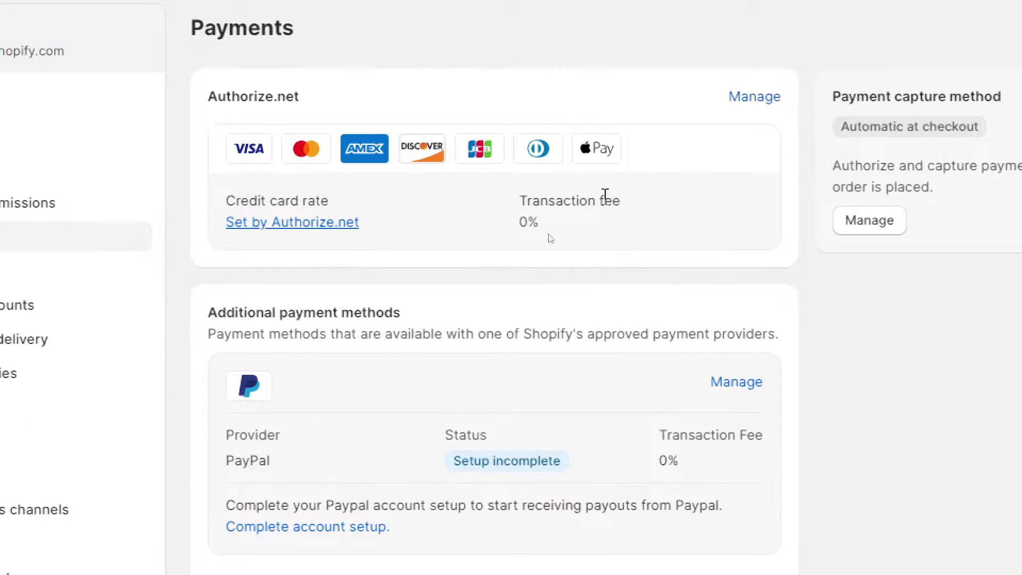
Under Add payment methods, search providers by name for 'flutt', which finds nothing
click(343, 267)
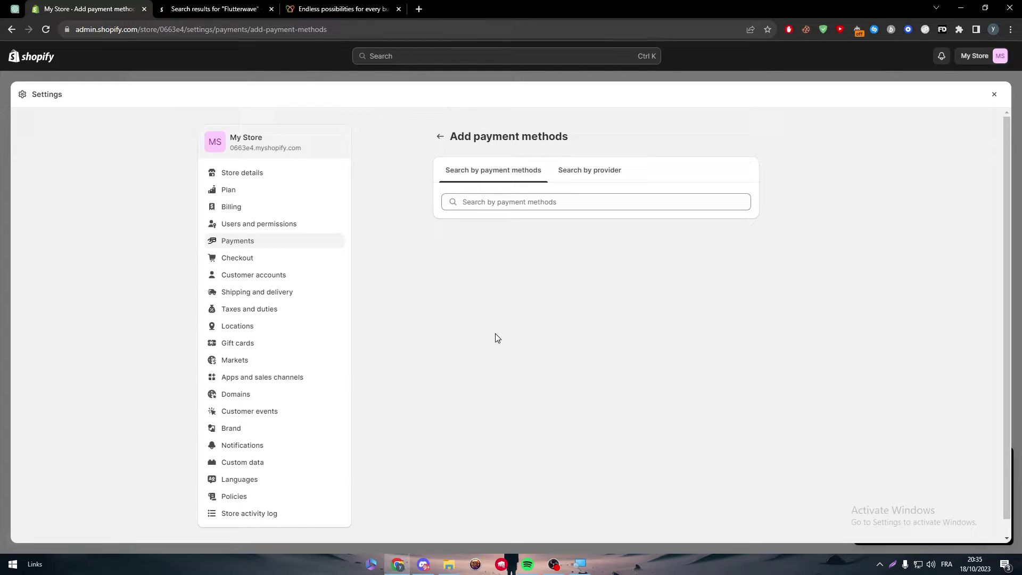
click(590, 170)
click(541, 202)
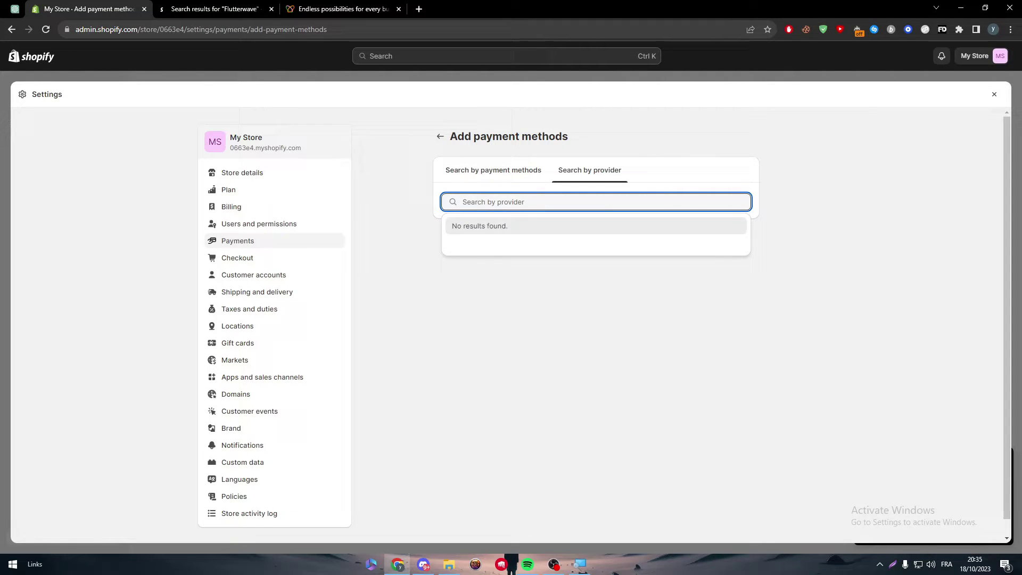
drag(749, 229, 729, 255)
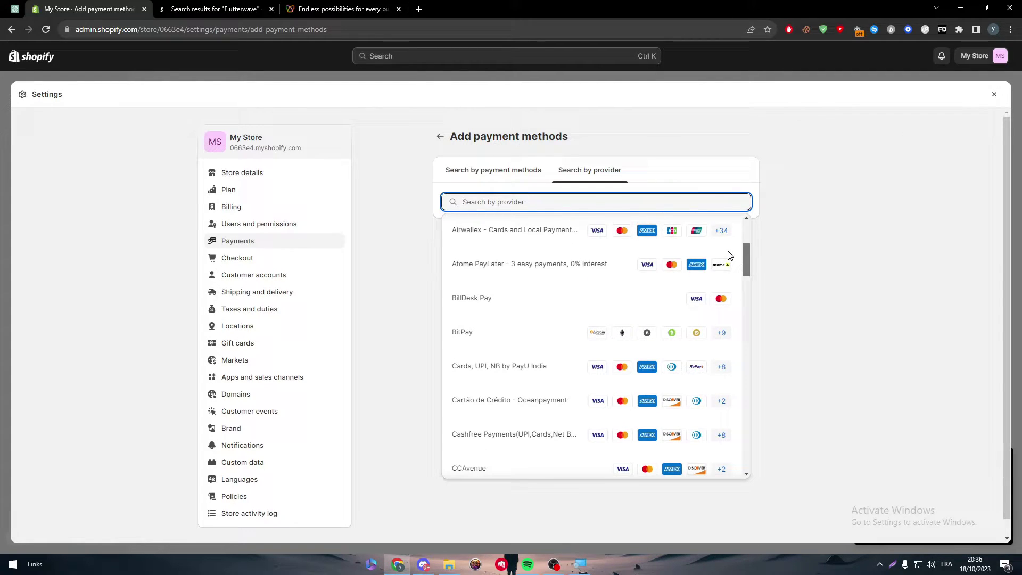
click(607, 205)
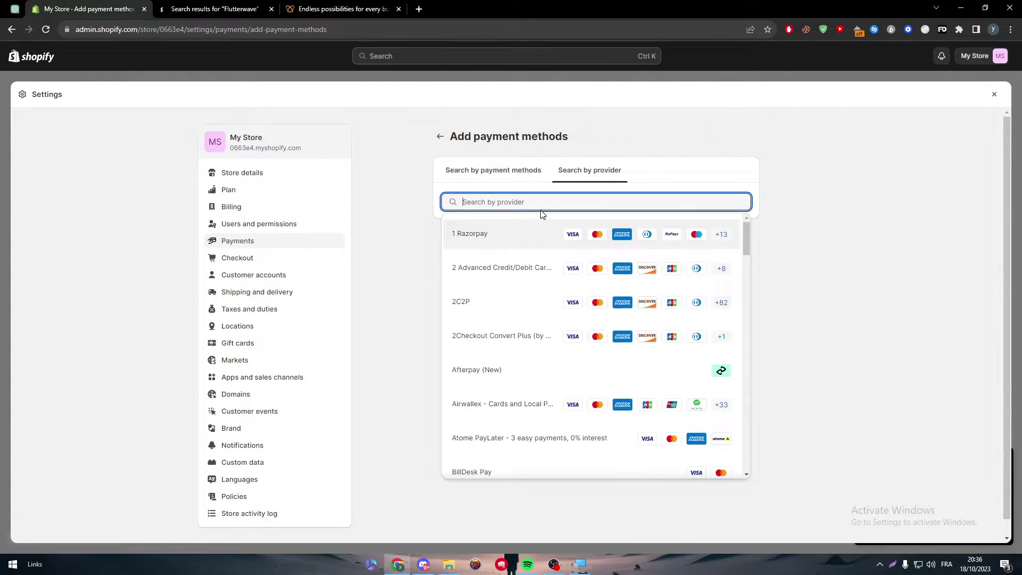
text(flutter)
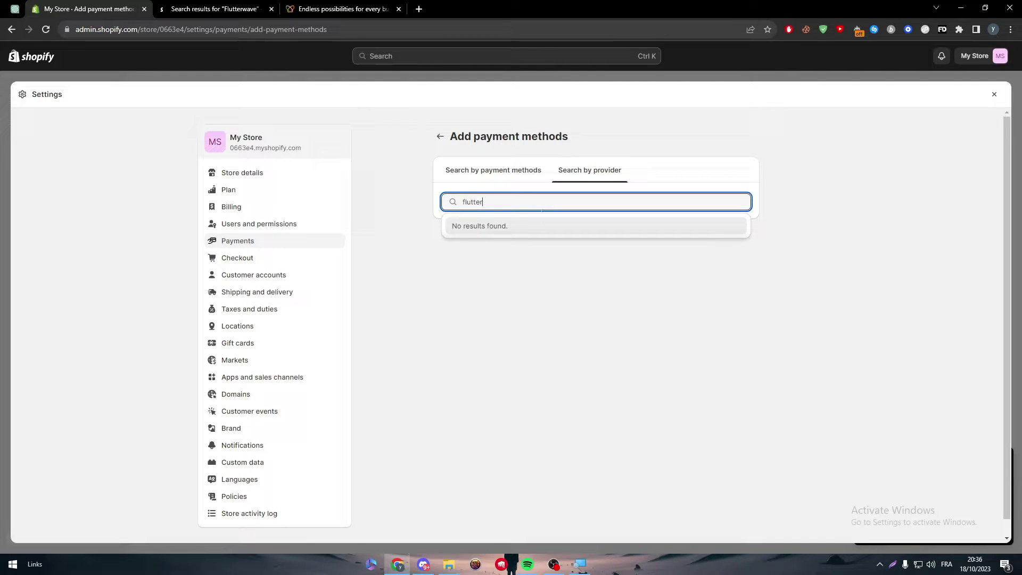
Google 'flutterwave shopify' from the Flutterwave tab
triple_click(540, 208)
click(341, 9)
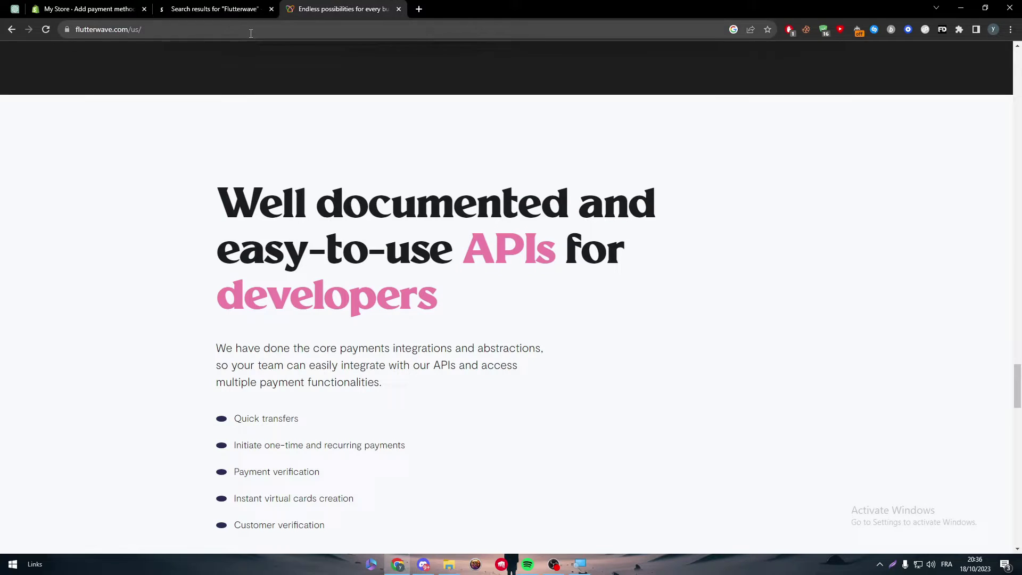
click(251, 31)
text(flutterwave shopify)
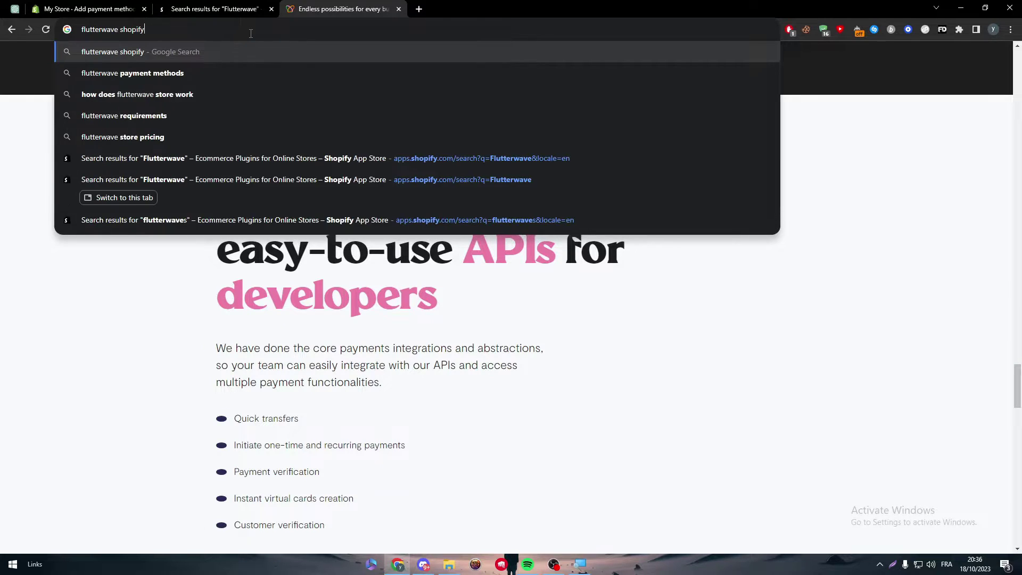
key(Return)
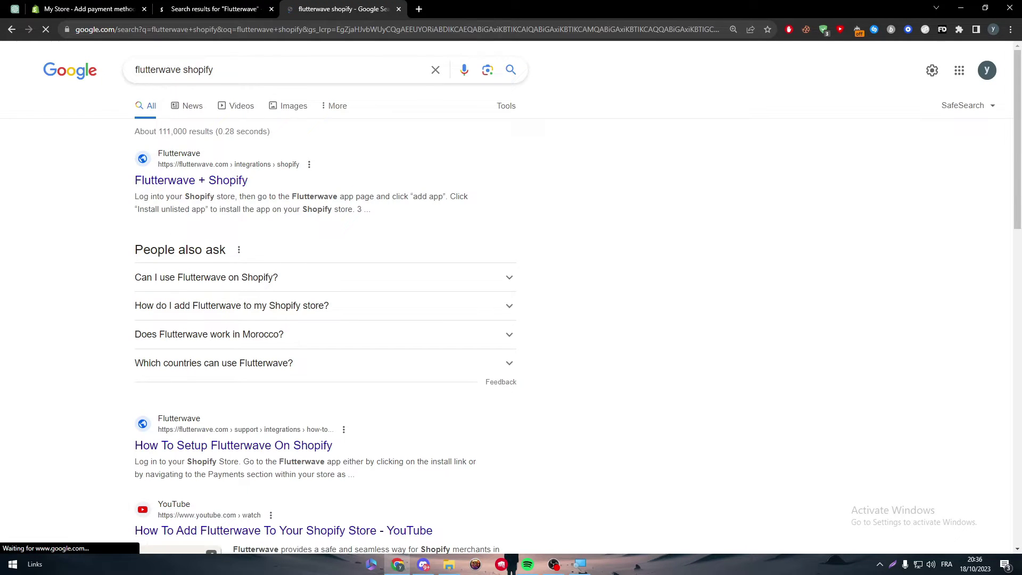
Open the Flutterwave + Shopify integration page and its app.flutterwave.com sign-in link
middle_click(181, 184)
click(466, 6)
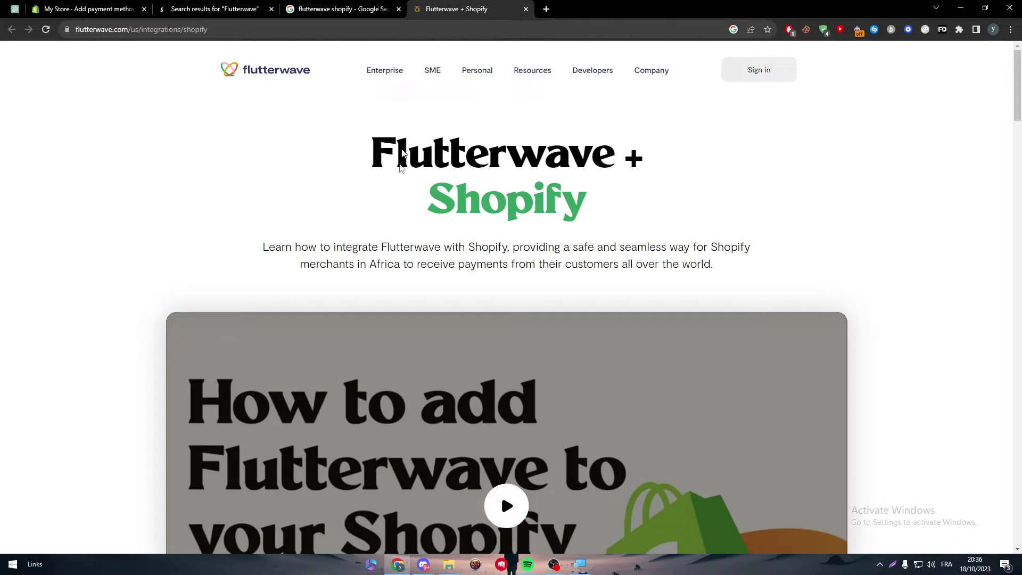
scroll(1003, 197, down, 10)
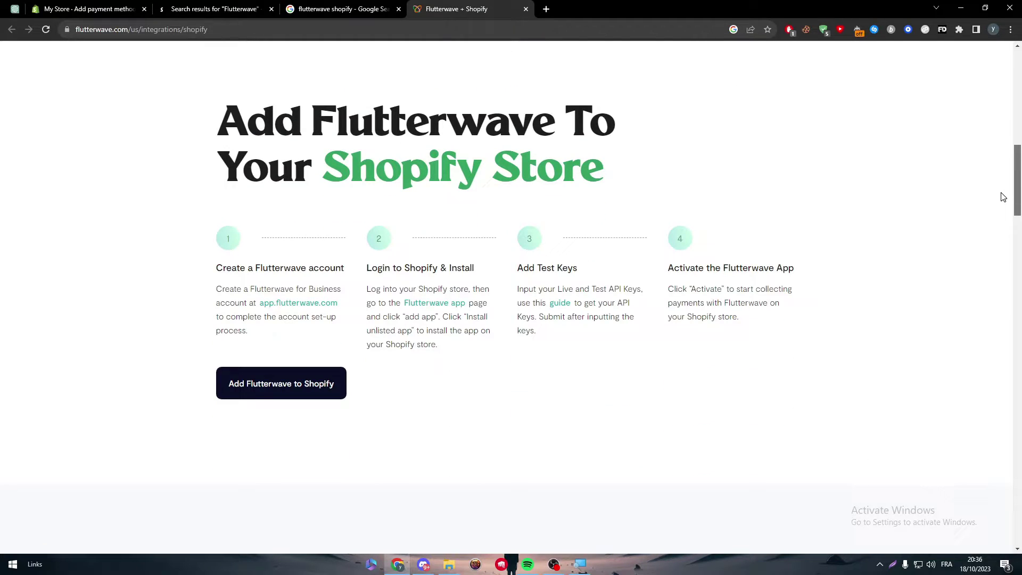
drag(208, 269, 290, 268)
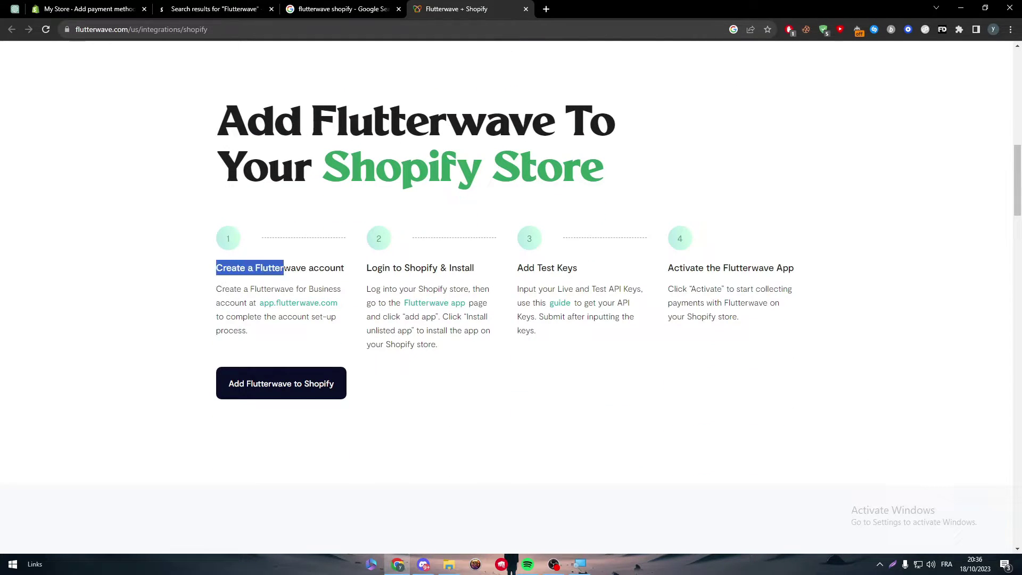
click(290, 269)
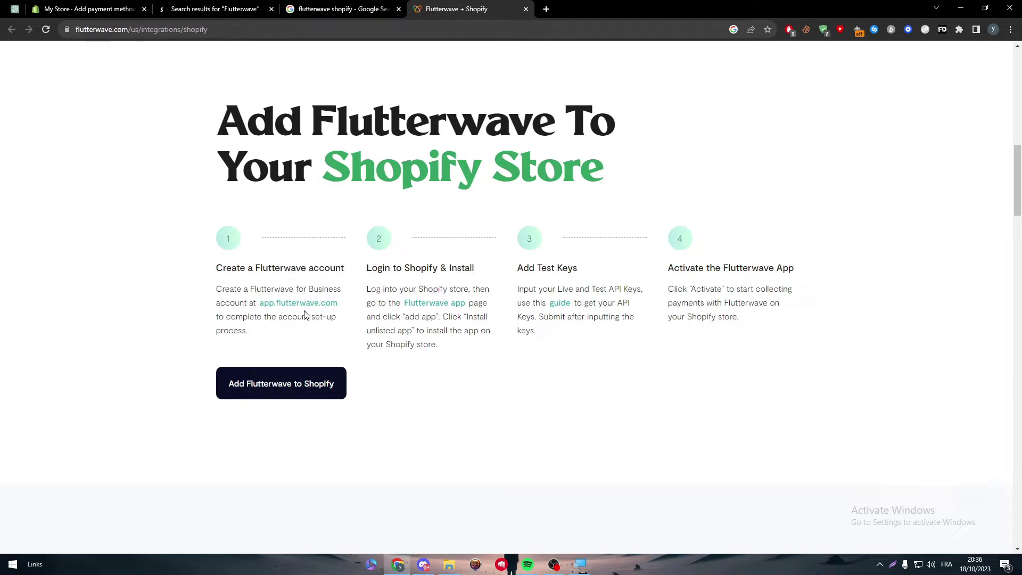
drag(278, 268, 336, 268)
click(288, 318)
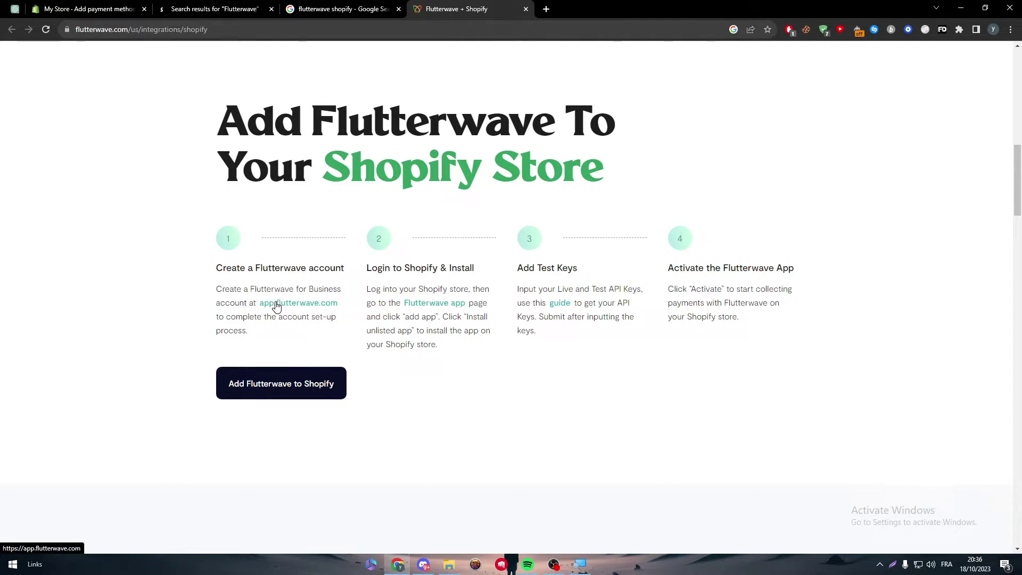
On the Flutterwave for Business sign-in page, start a new account with country Nigeria
ctrl+click(277, 302)
key(ctrl+Tab)
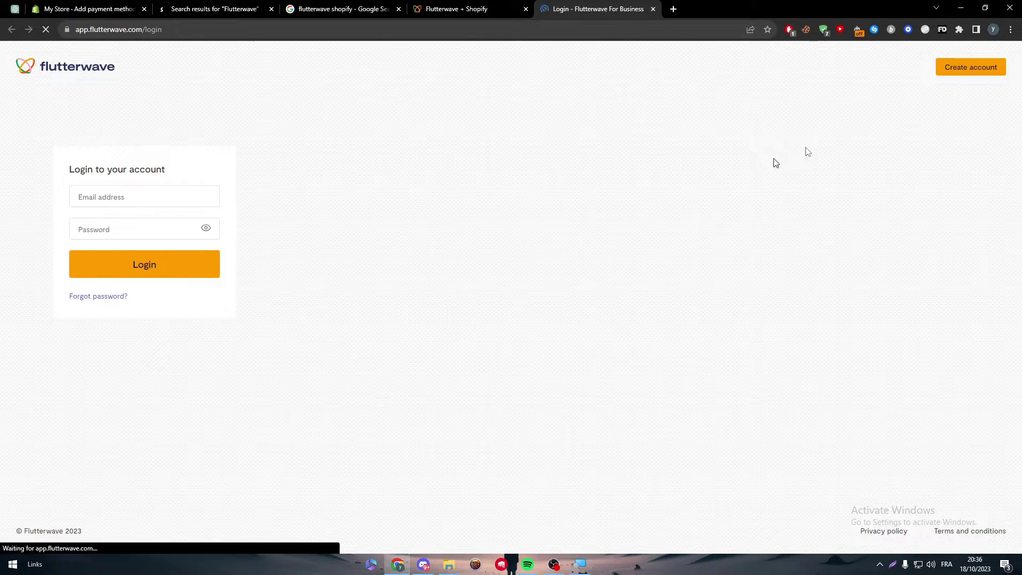
click(956, 68)
click(141, 152)
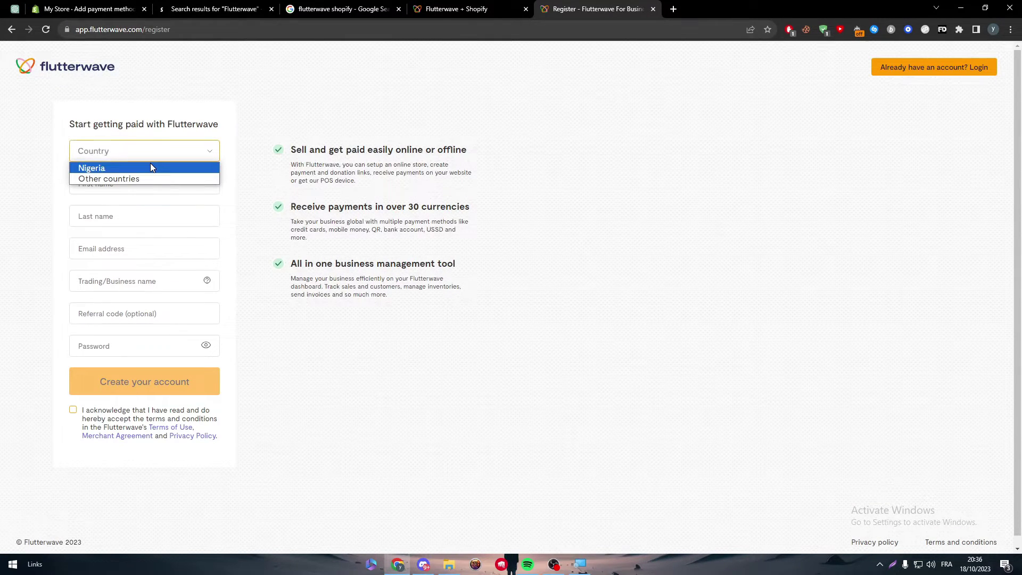
click(150, 169)
Autofill name and e-mail, enter business name Titanltd and a password, and accept the terms
click(159, 184)
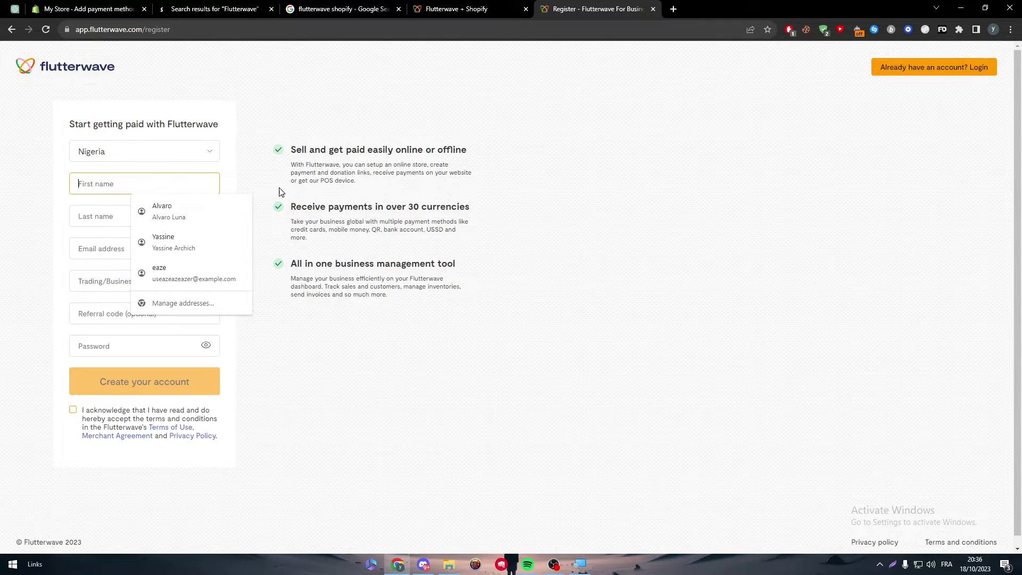
click(198, 211)
click(126, 288)
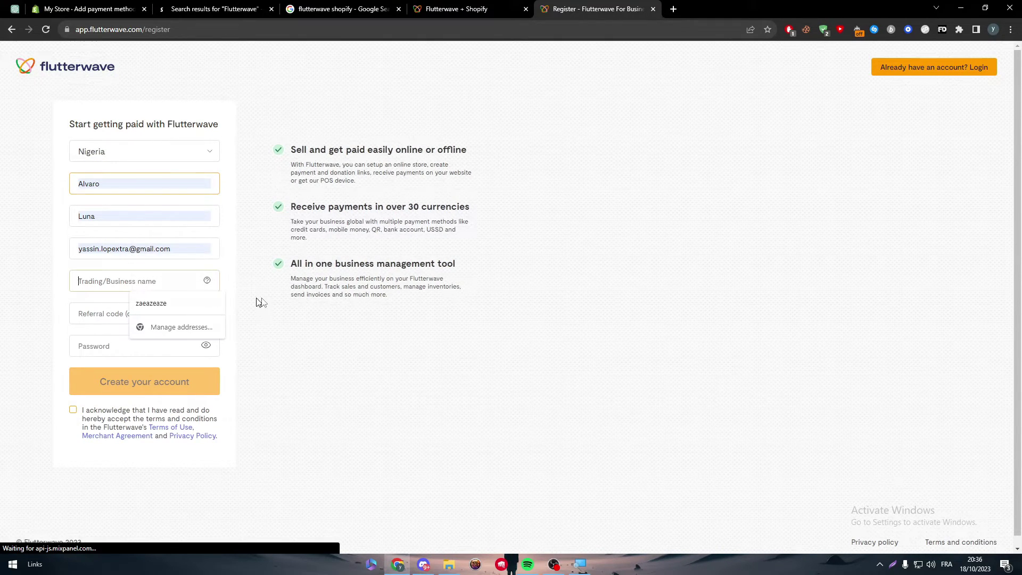
text(Titanltd)
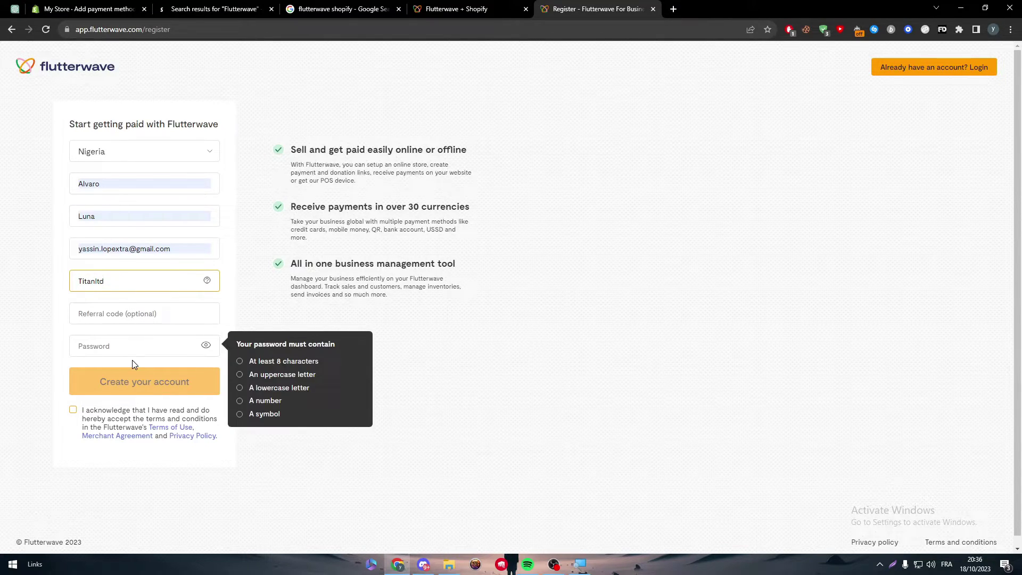
click(132, 346)
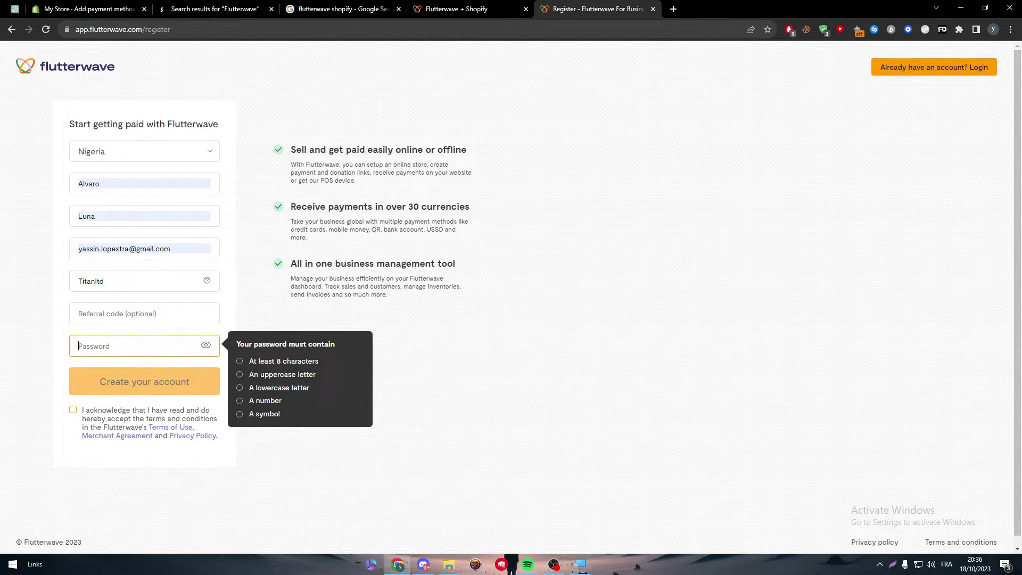
text(T)
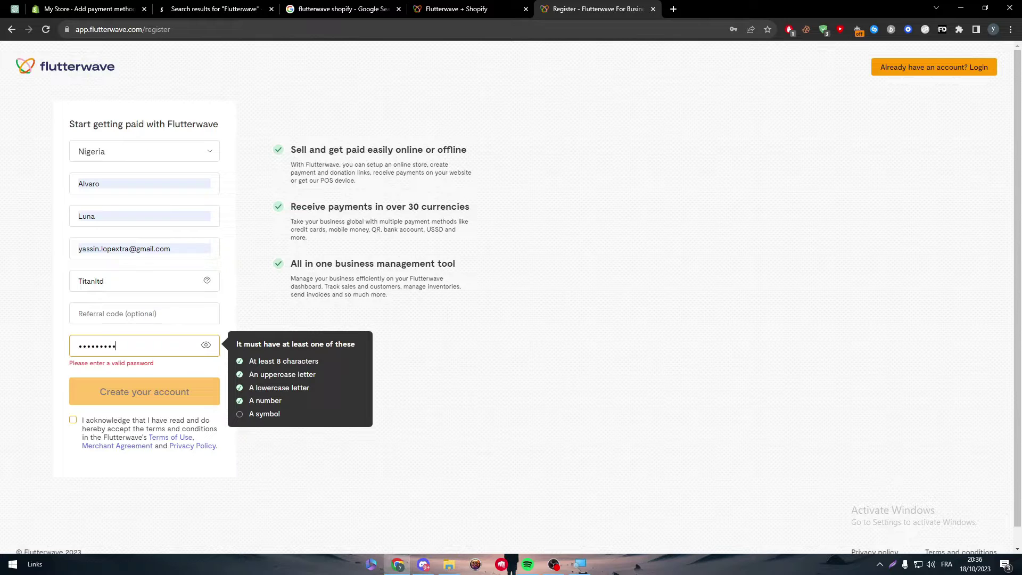
text(@)
click(441, 407)
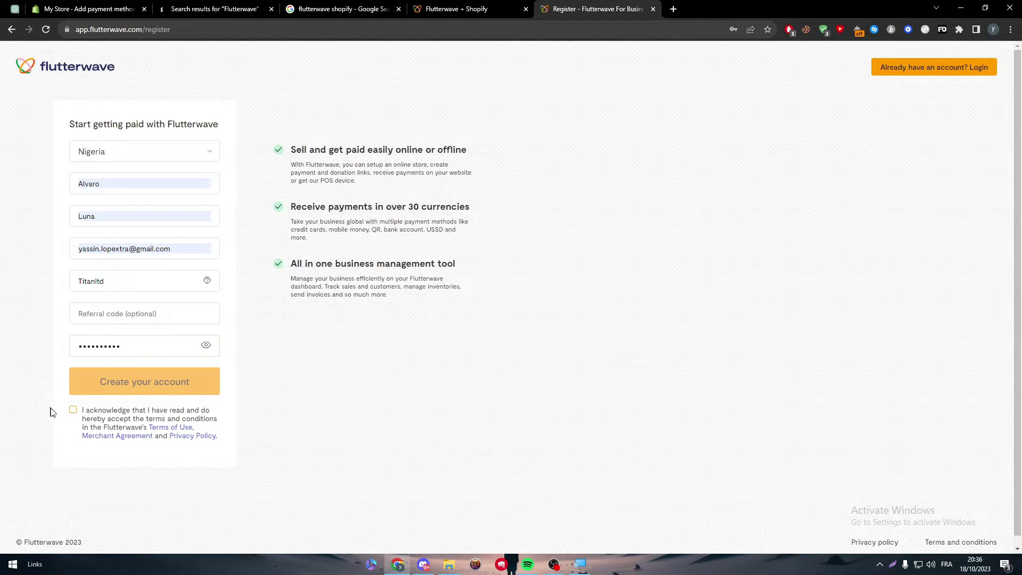
click(73, 410)
Create the account and copy the code from the Flutterwave verification e-mail in Gmail
click(131, 387)
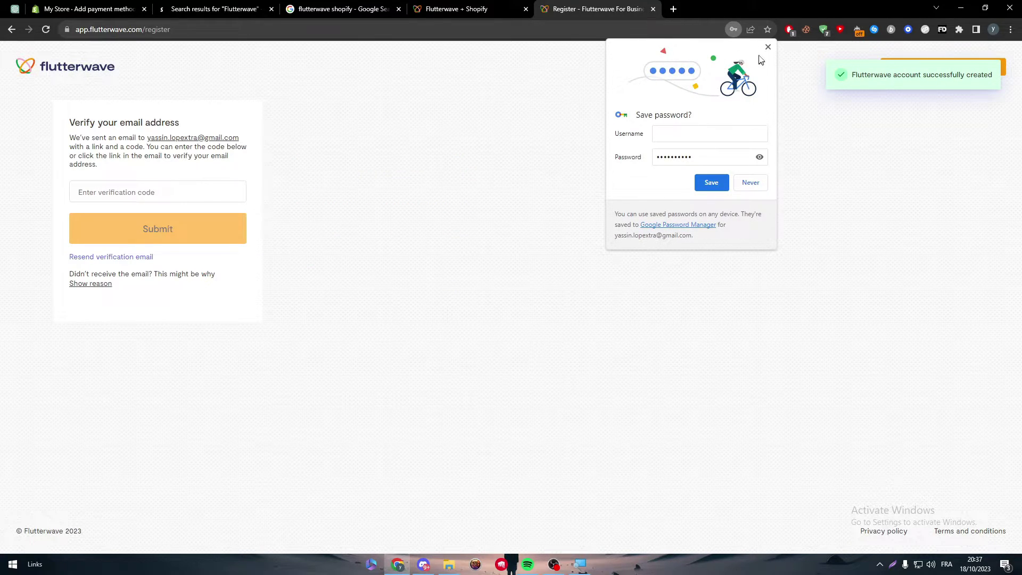
click(769, 46)
click(674, 9)
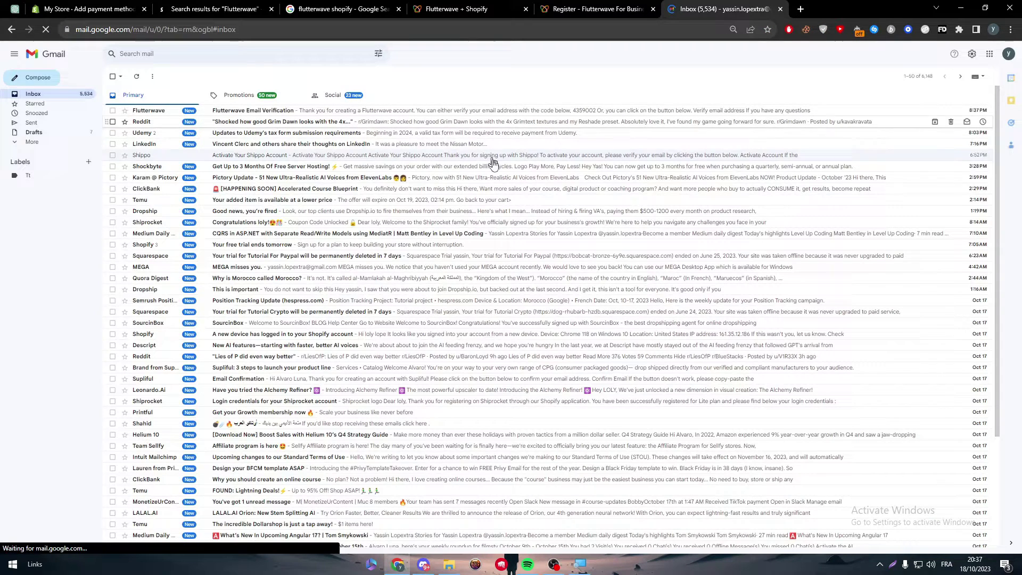
click(598, 111)
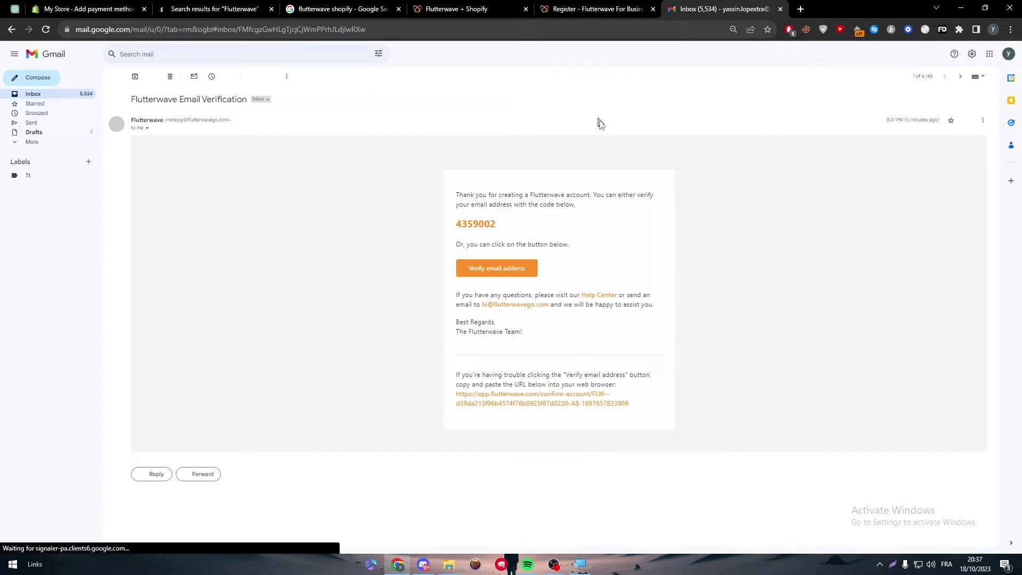
drag(496, 248, 478, 240)
double_click(477, 246)
key(ctrl+c)
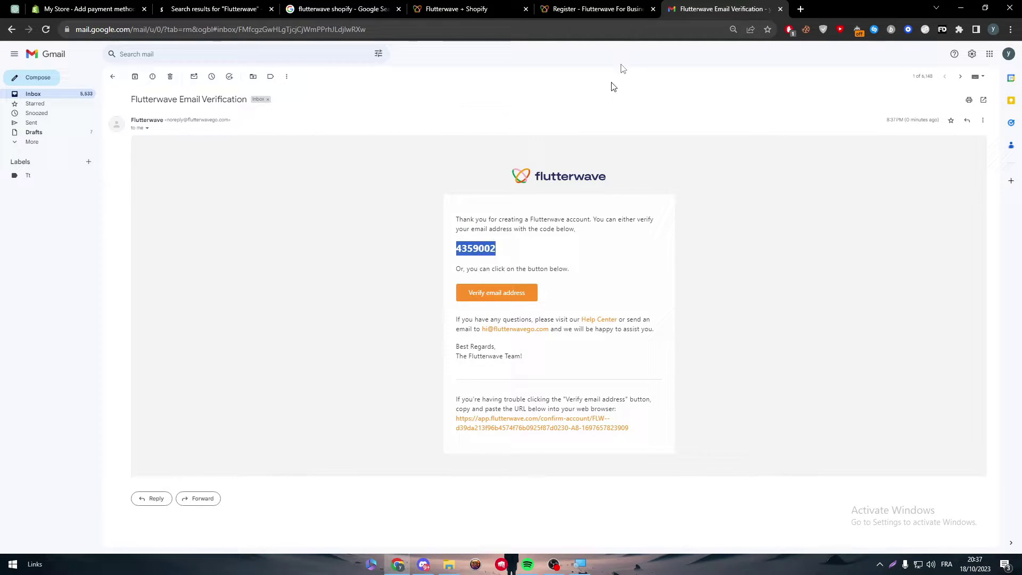
Paste the verification code into Flutterwave's e-mail verification page and submit it
click(597, 9)
click(194, 200)
key(ctrl+v)
click(154, 221)
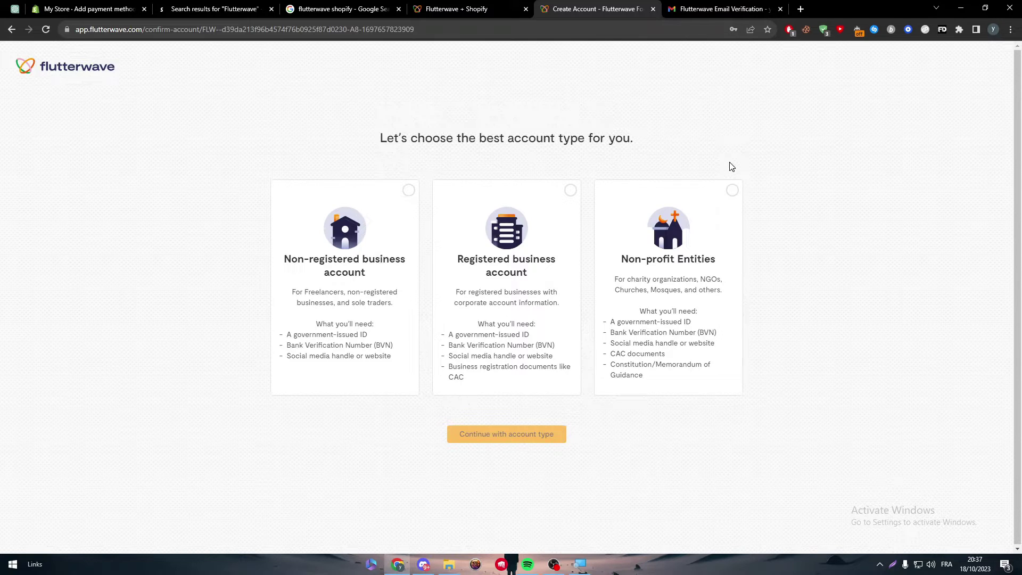
Pick Non-registered business account, then Start receiving payments, and continue to account setup
click(382, 198)
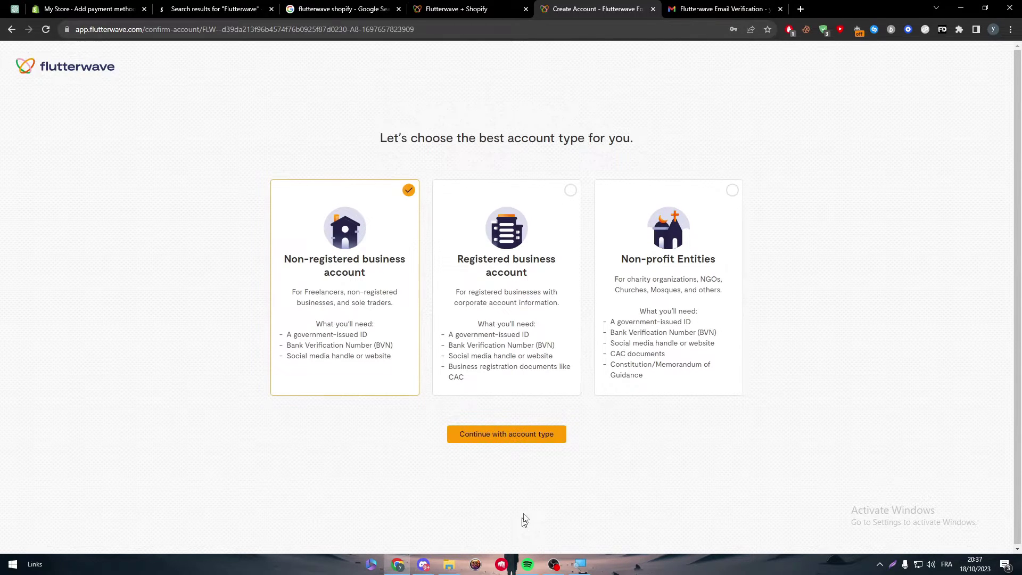
click(508, 440)
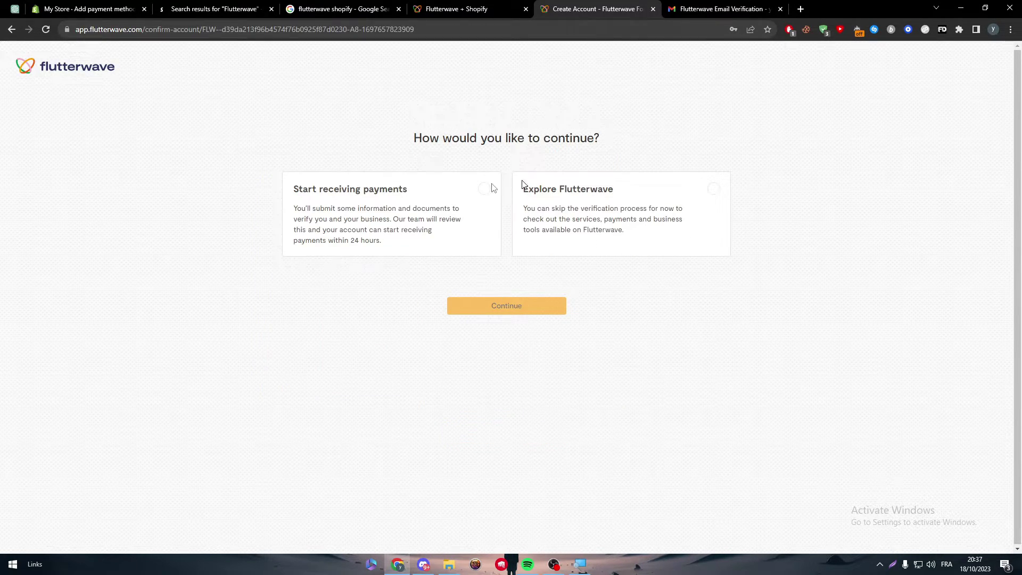
click(482, 190)
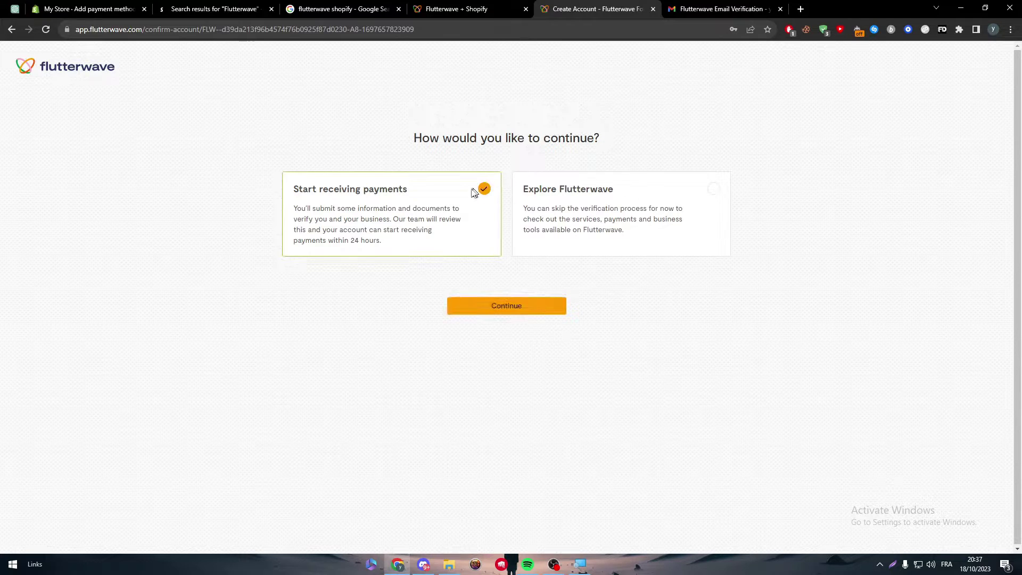
click(520, 310)
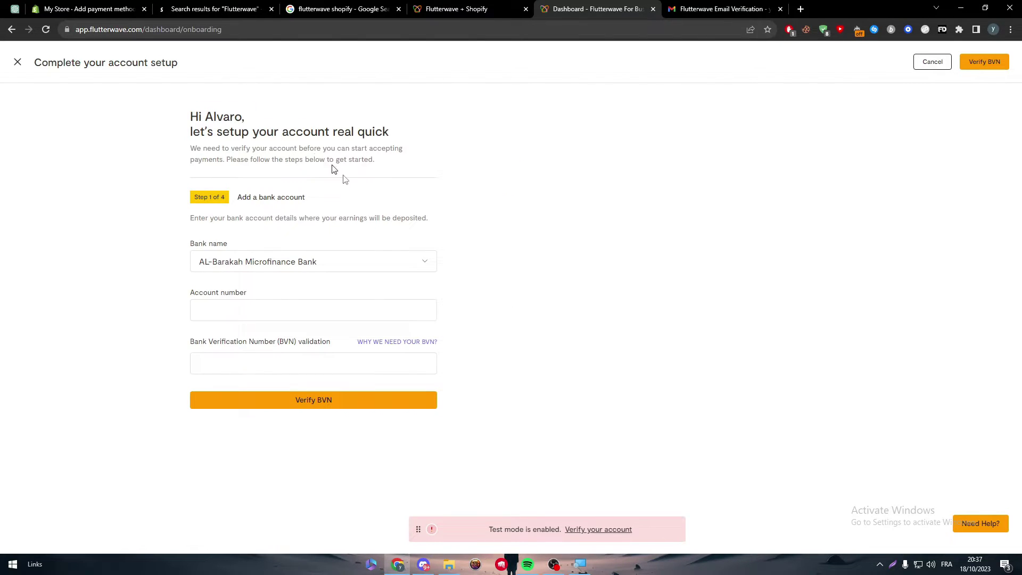
Leave the bank name unchanged and exit Flutterwave account setup for the dashboard
click(377, 265)
click(445, 286)
click(933, 63)
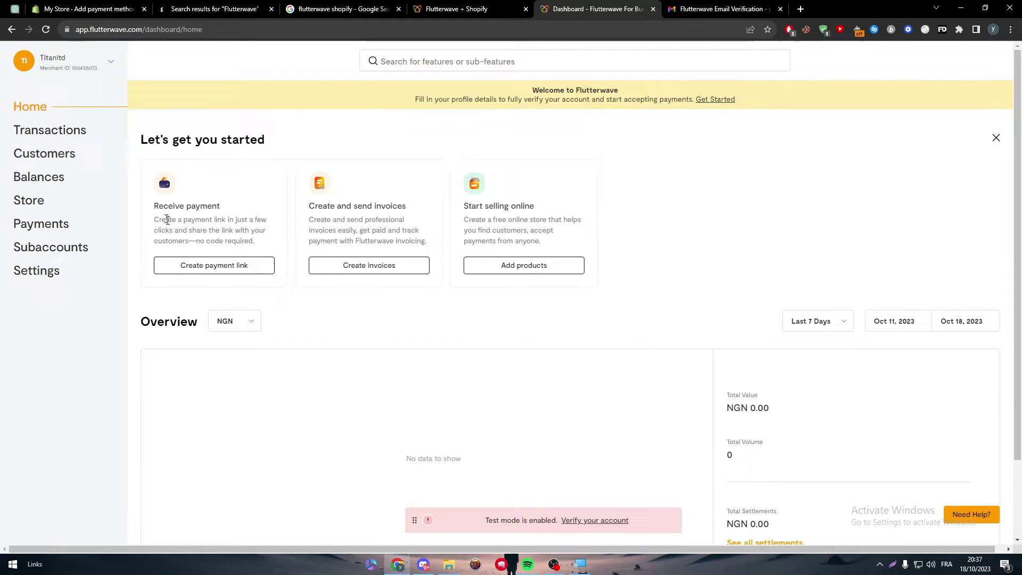
Browse the Store section's setup, shipping and discount codes pages, then return to Flutterwave + Shopify
click(56, 201)
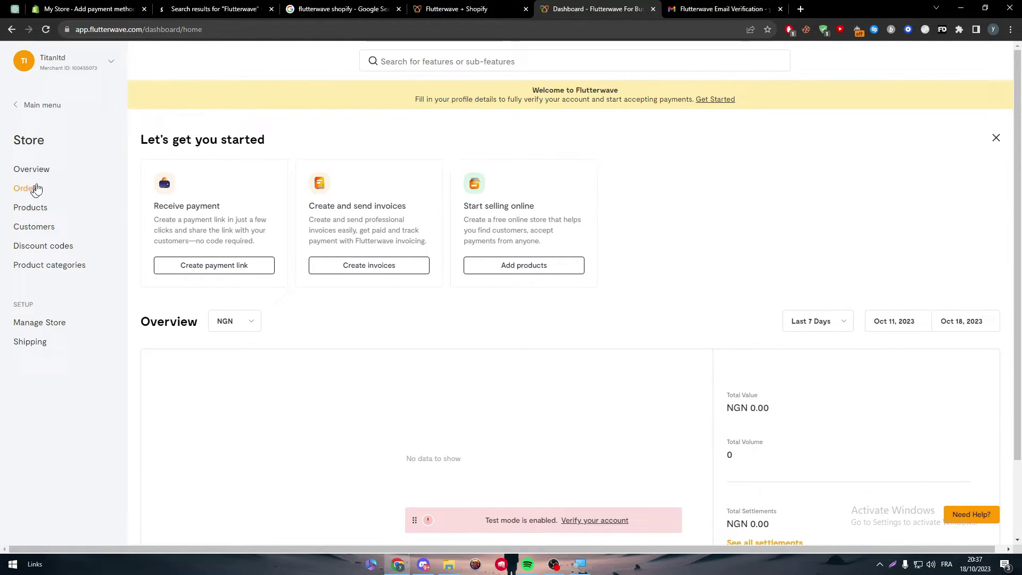
click(42, 323)
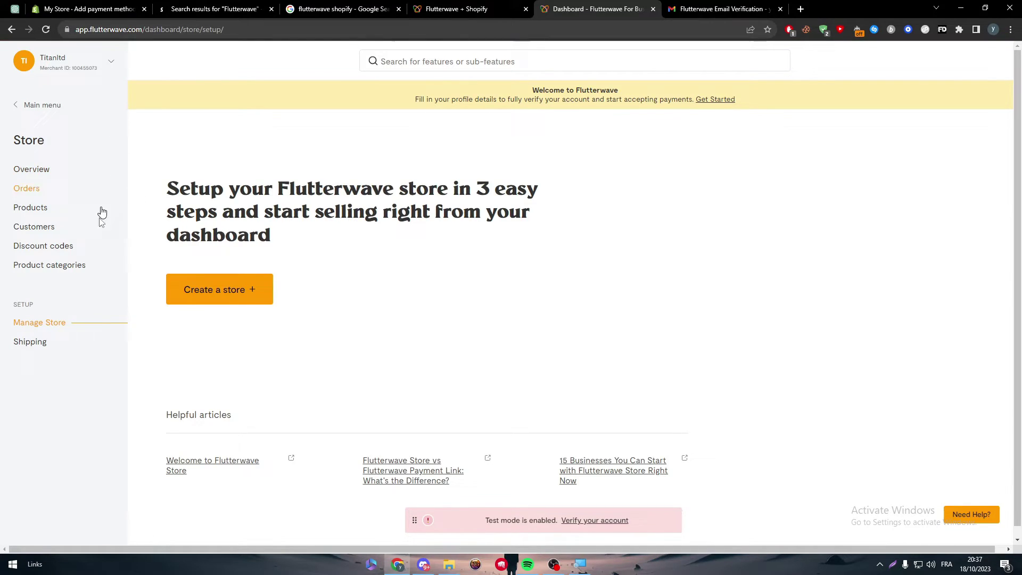
click(51, 341)
click(56, 246)
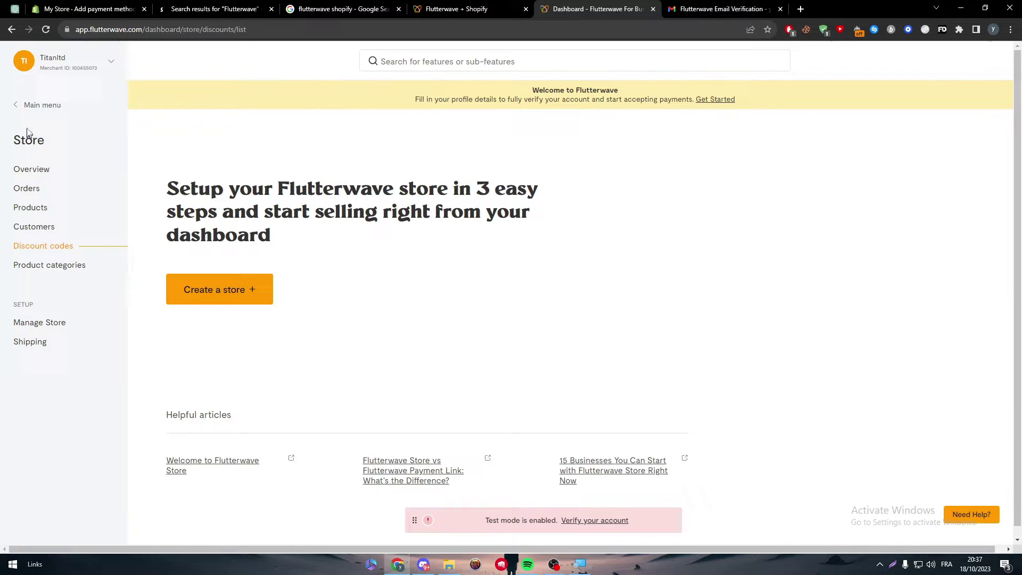
click(41, 106)
click(457, 9)
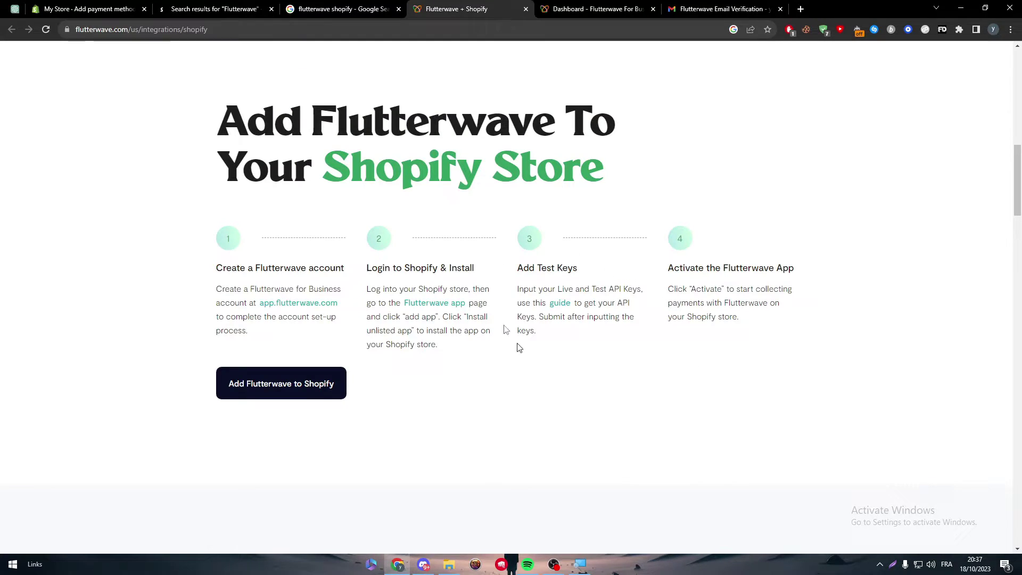
Review the Flutterwave app's Shopify install instructions and go back to the Flutterwave + Shopify tab
drag(381, 290, 496, 287)
click(500, 333)
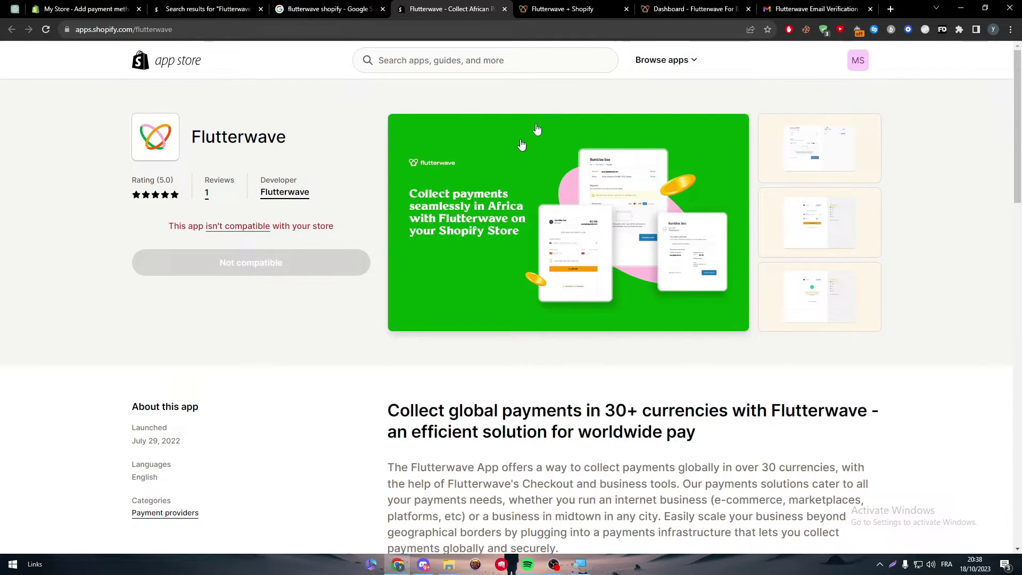
click(573, 9)
Search Google for 'flutterwave accepted countries'
click(575, 30)
key(ctrl+v)
key(ctrl+a)
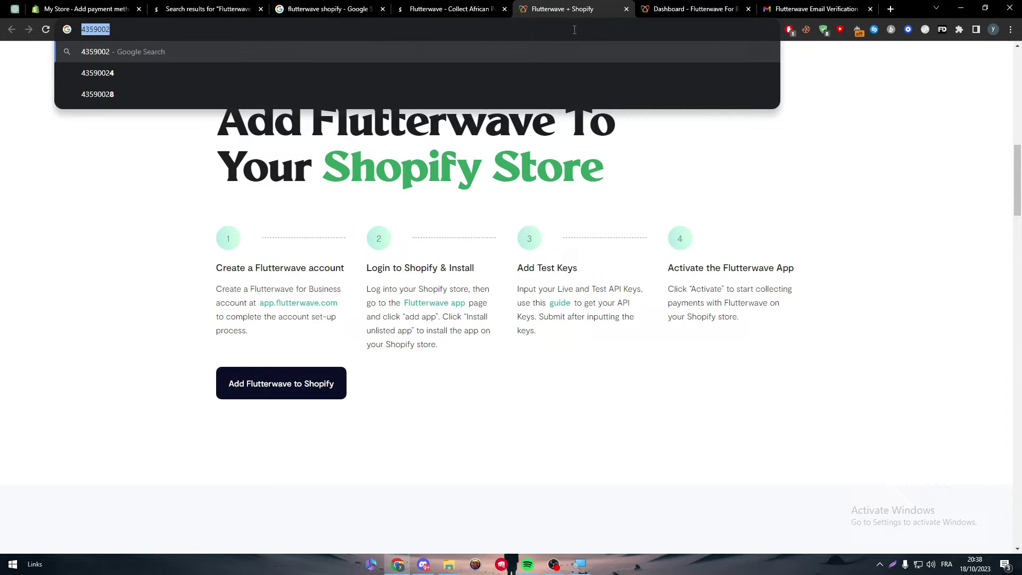
key(BackSpace)
text(f)
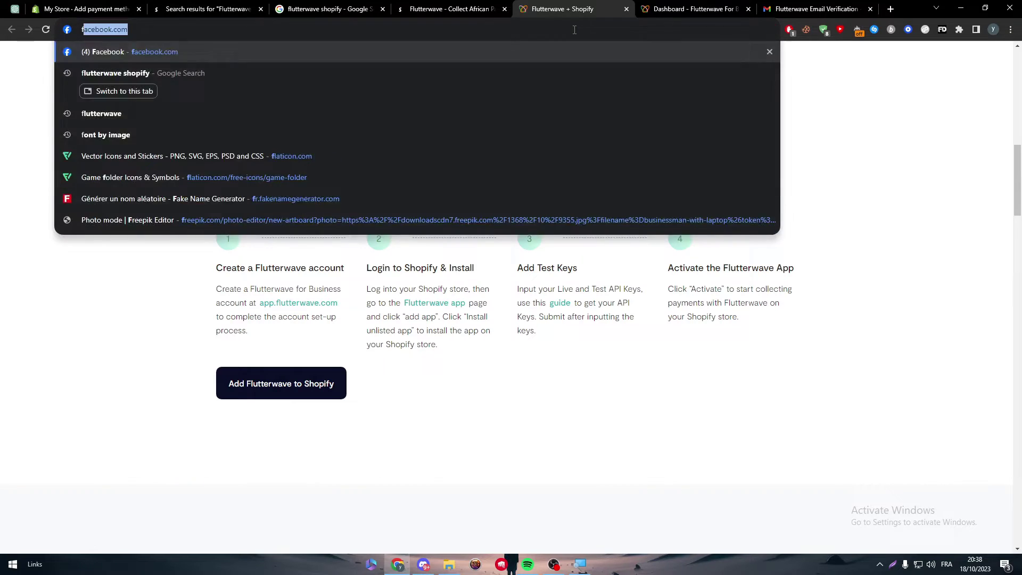
text(lutterwa)
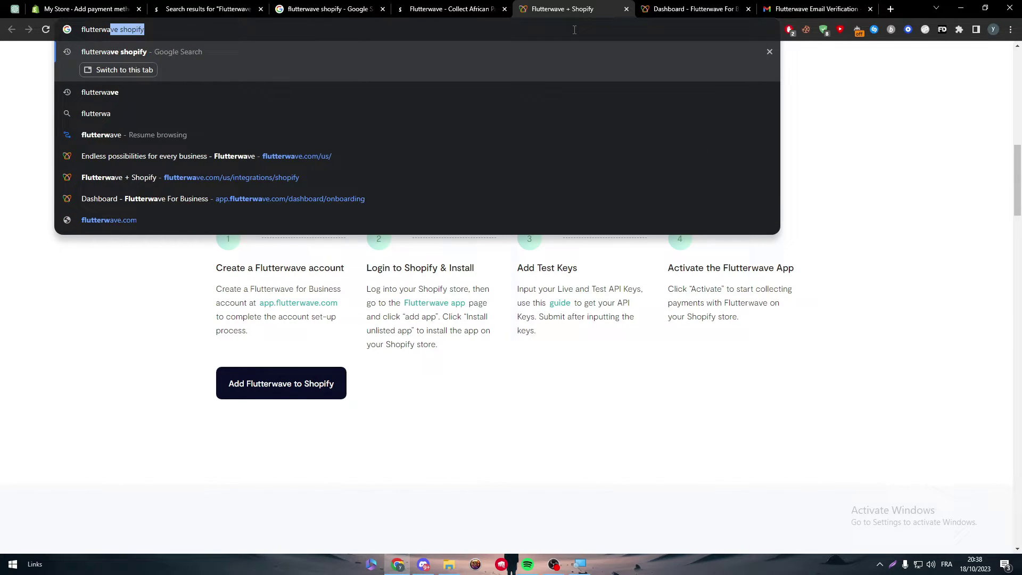
text(ve accepte)
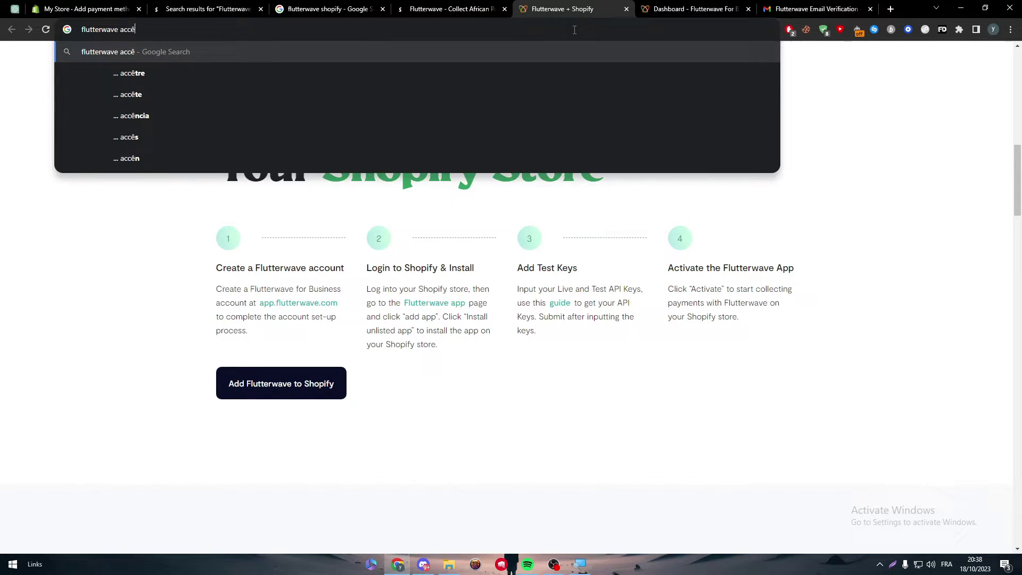
text(d countries)
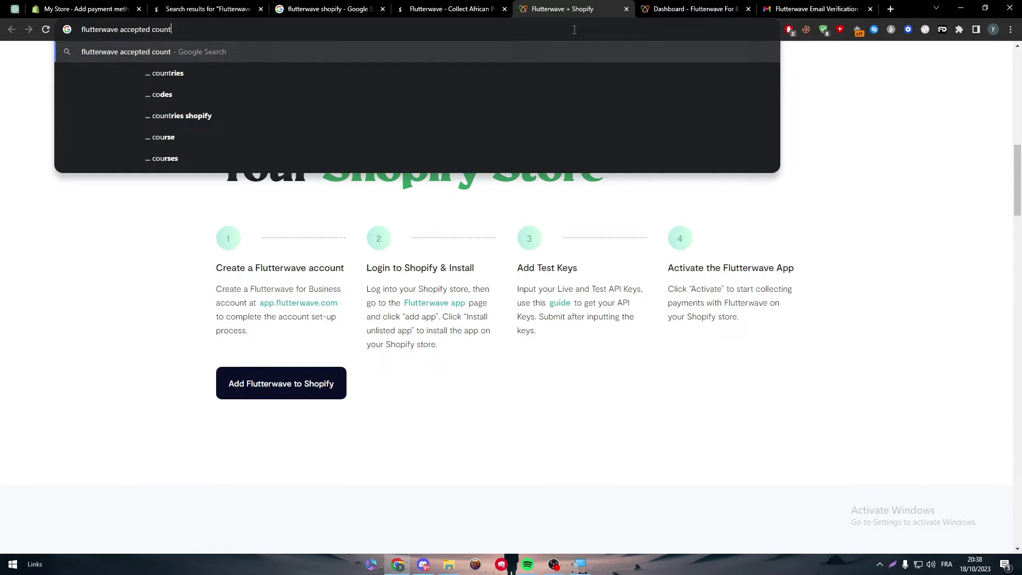
key(Return)
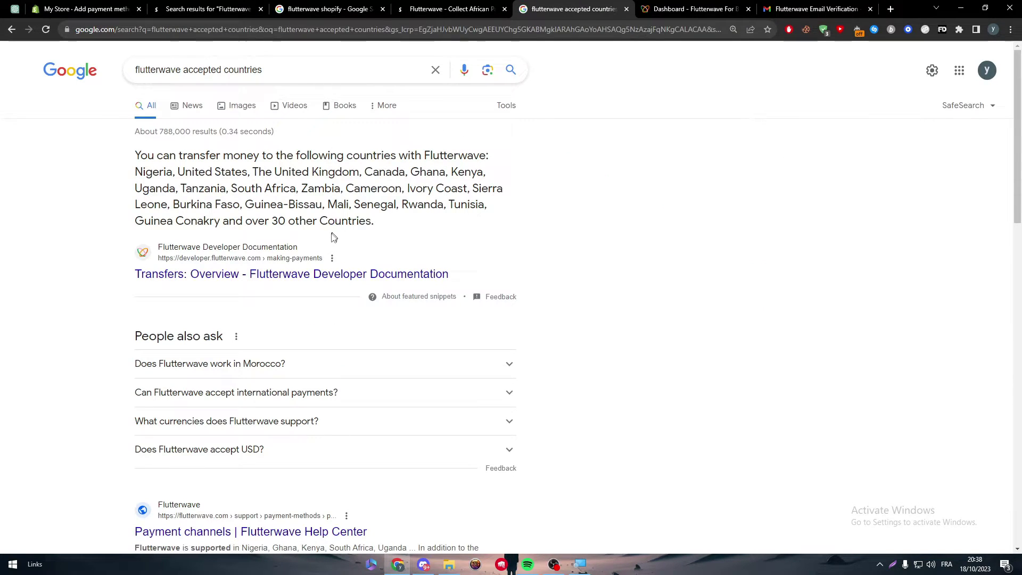
Open the Flutterwave 'Transfers: Overview' docs and select its supported-countries list
click(346, 275)
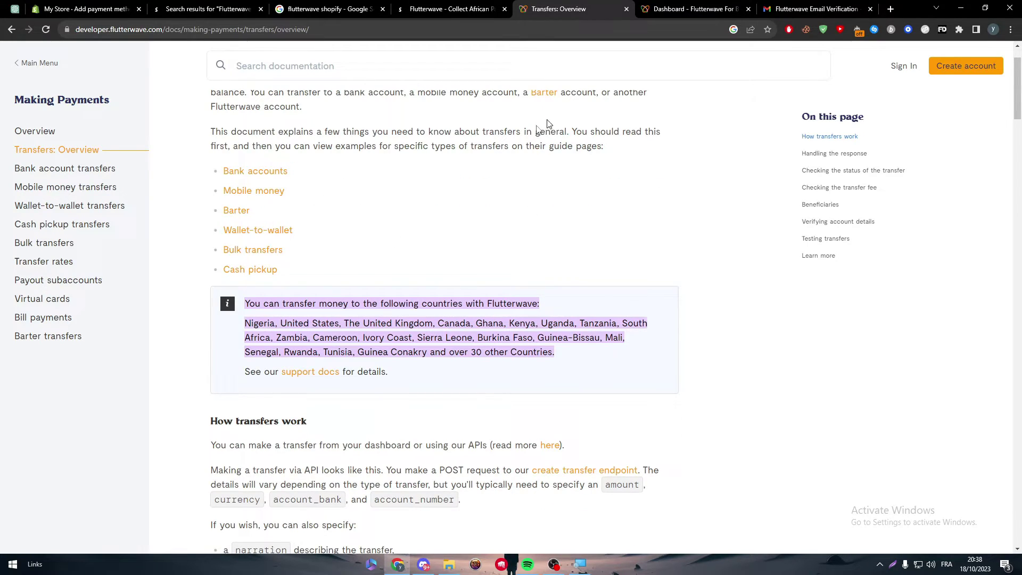
double_click(259, 323)
double_click(258, 324)
click(340, 333)
drag(245, 323, 573, 357)
Search the page for 'india', confirming it has no matches among supported countries
key(ctrl+f)
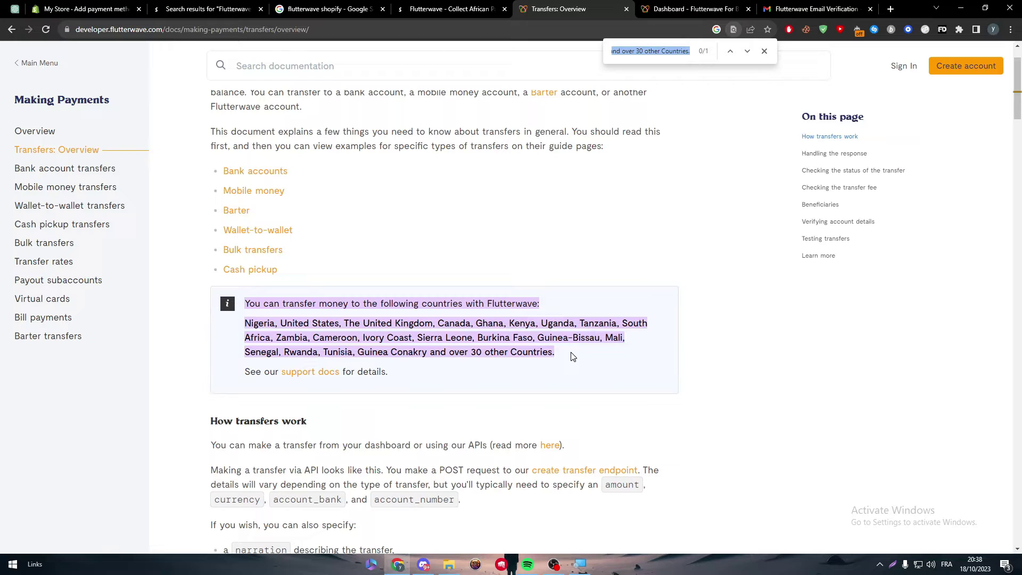
text(india)
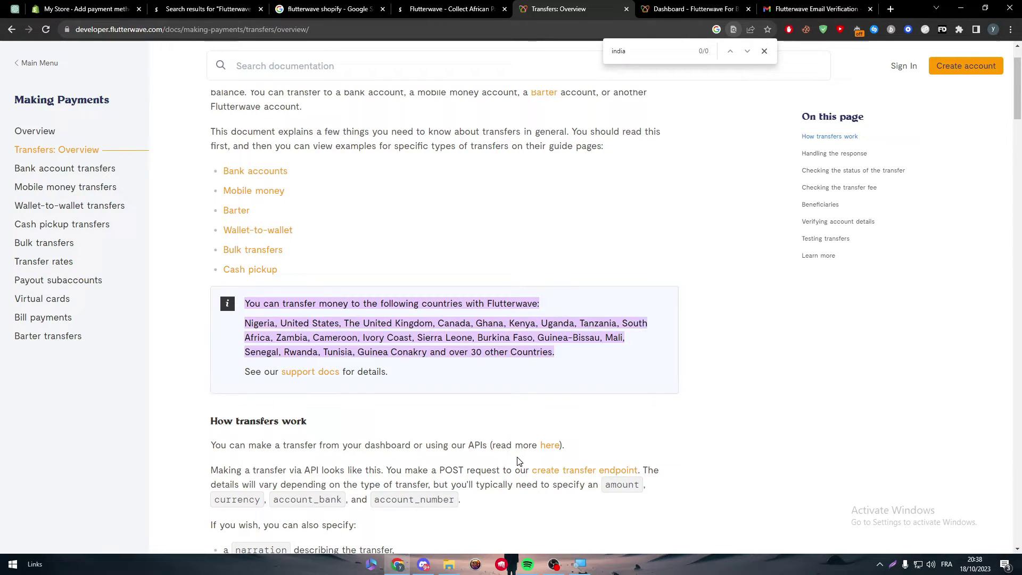
triple_click(482, 377)
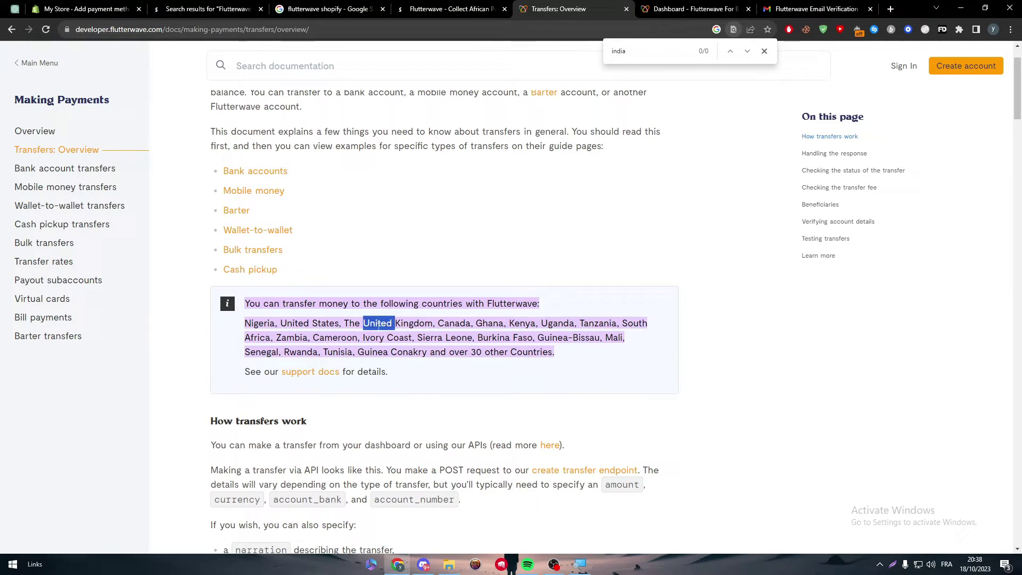
triple_click(294, 329)
Open the store details settings and review the current business address
click(137, 5)
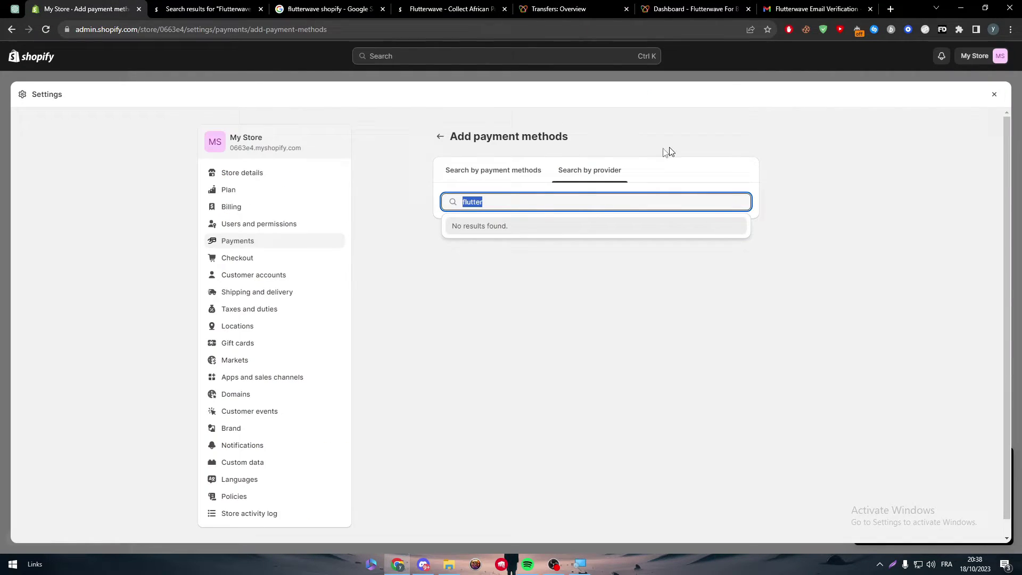
click(250, 176)
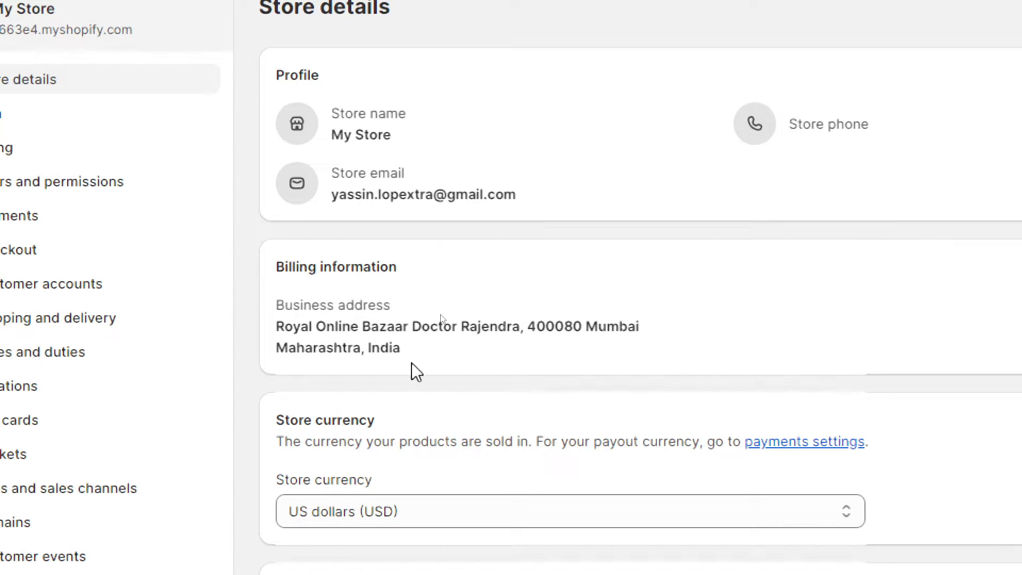
drag(411, 363, 267, 323)
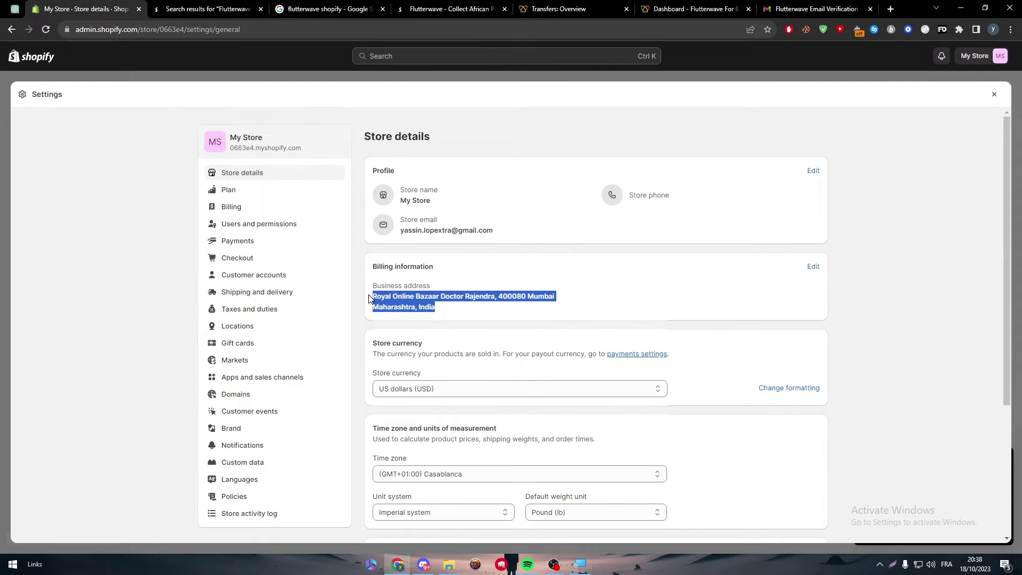
click(542, 382)
Edit the billing information and change Country/region from India to Nigeria
click(817, 266)
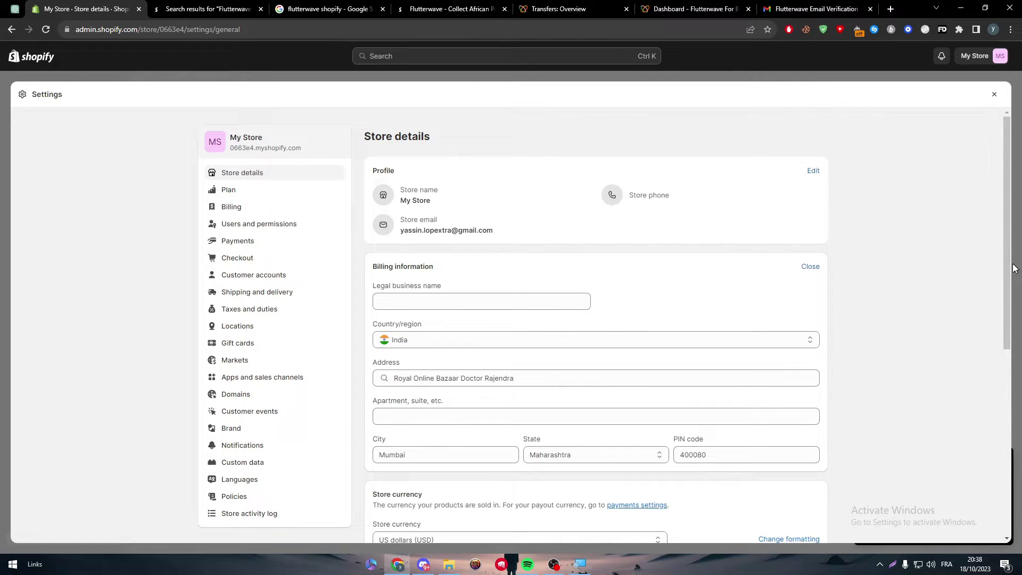
scroll(985, 331, down, 3)
click(478, 209)
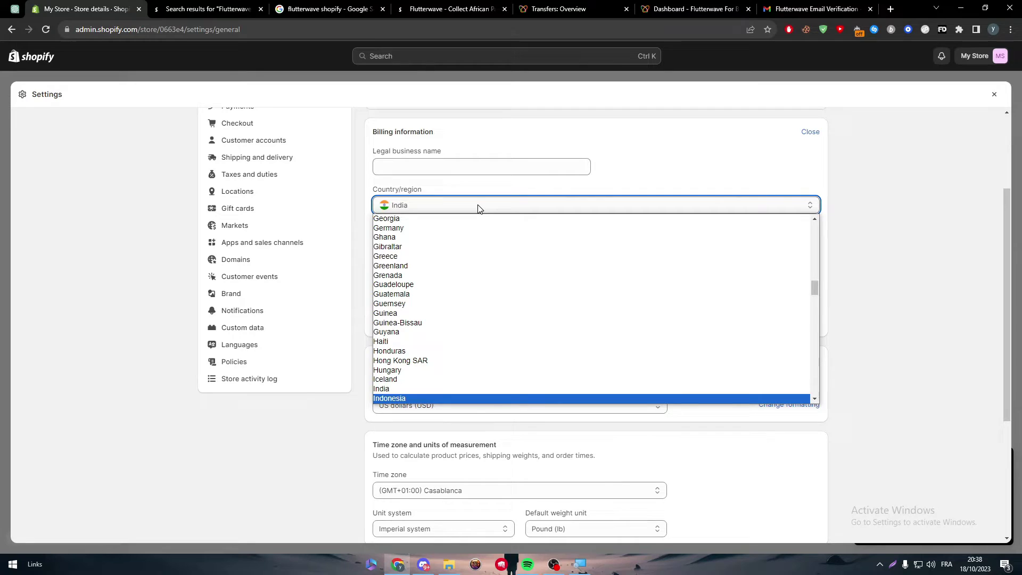
key(Return)
click(456, 235)
key(Down)
key(Down)
key(Down)
key(Down)
key(Down)
key(Down)
key(Down)
key(Down)
key(Down)
key(Down)
key(Down)
key(Down)
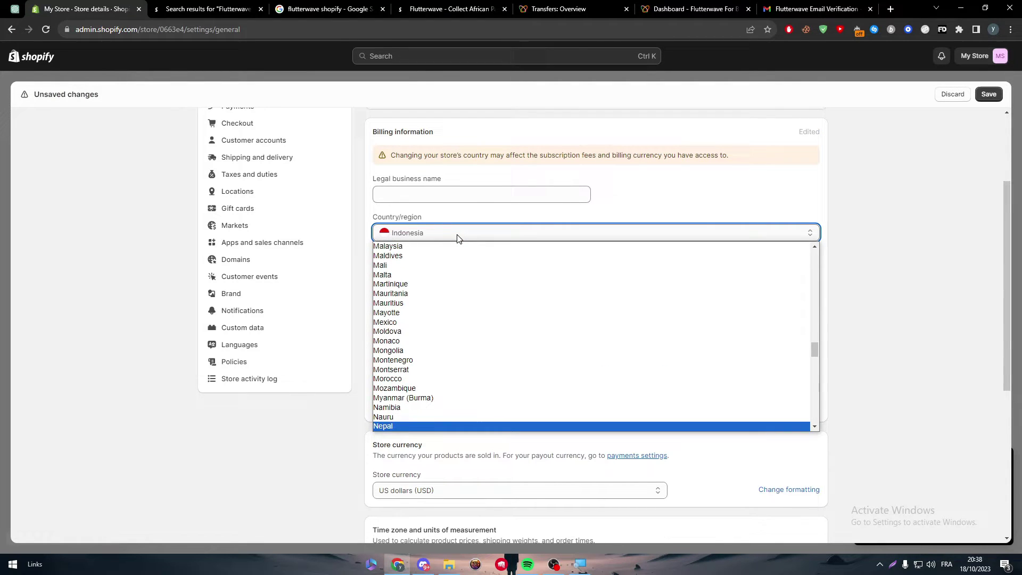
key(Down)
key(Down)
key(Down)
key(Down)
key(Down)
key(Down)
key(Return)
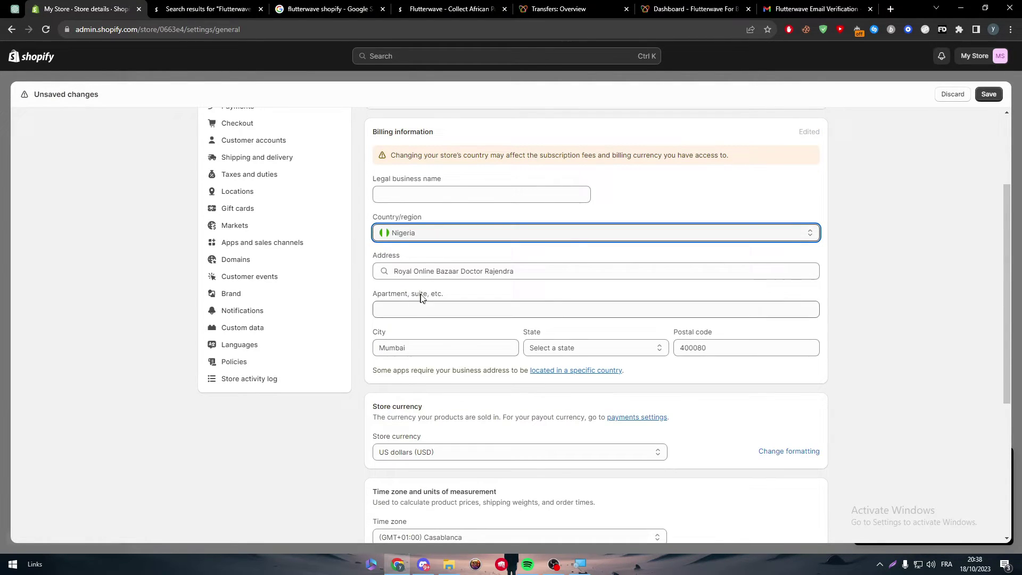
click(519, 273)
Google 'nigeria fake adress' to find a sample Nigerian address
click(289, 5)
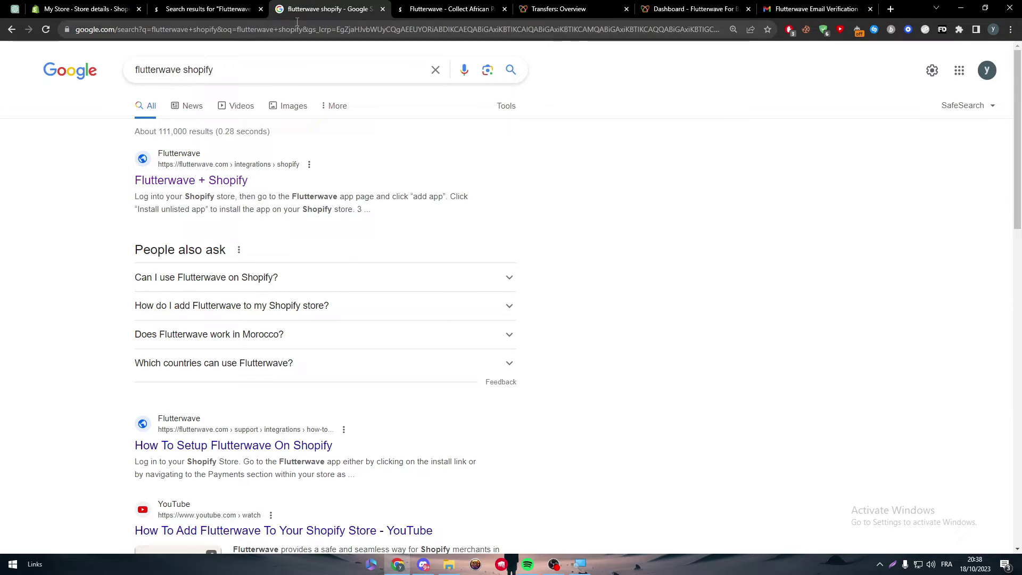
click(296, 23)
text(nigera)
key(BackSpace)
text(ia fake adr)
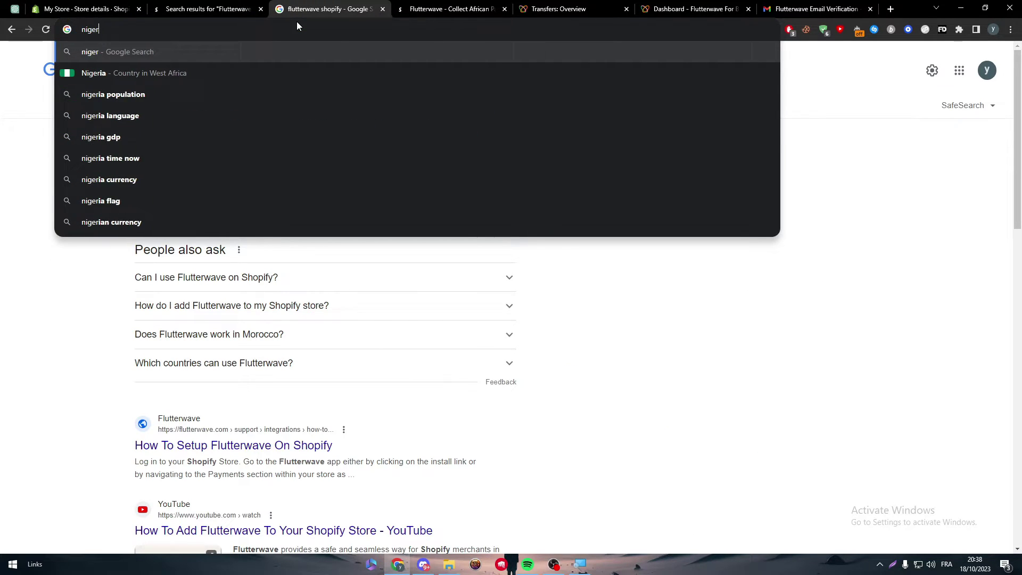
text(ess)
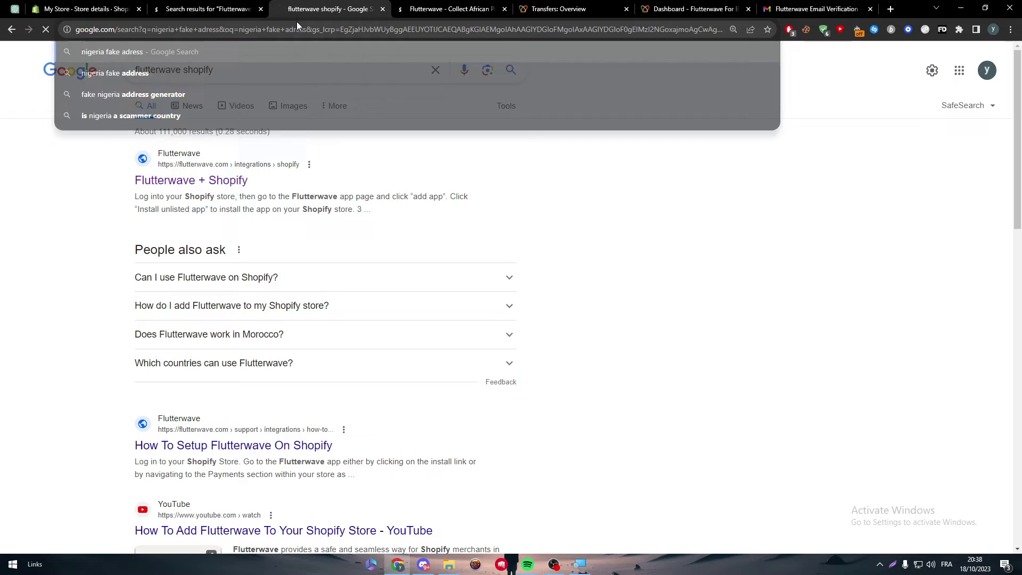
key(Return)
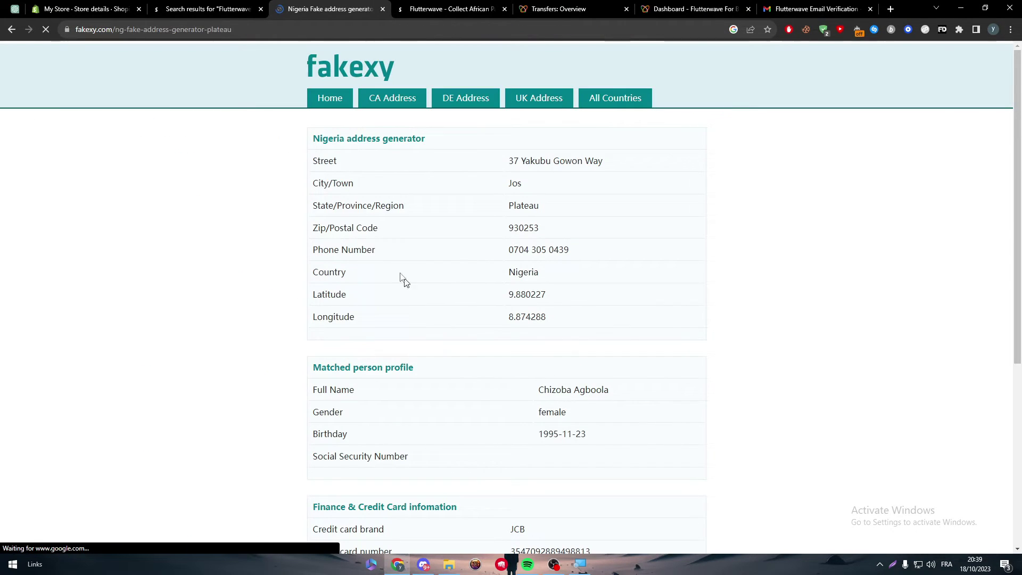
Paste the generated street address into the billing Address field
triple_click(565, 160)
key(ctrl+c)
click(114, 4)
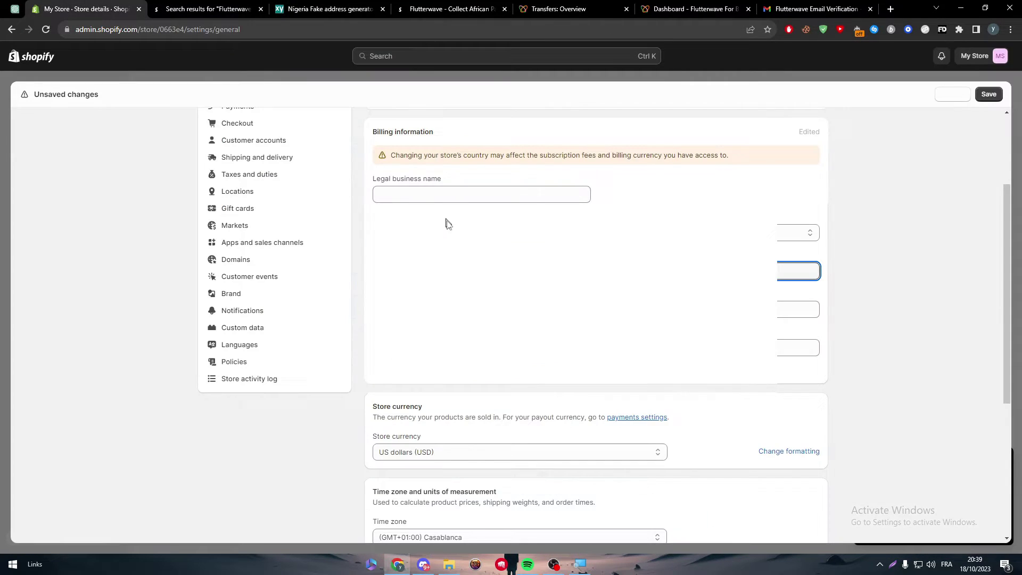
triple_click(787, 276)
key(ctrl+v)
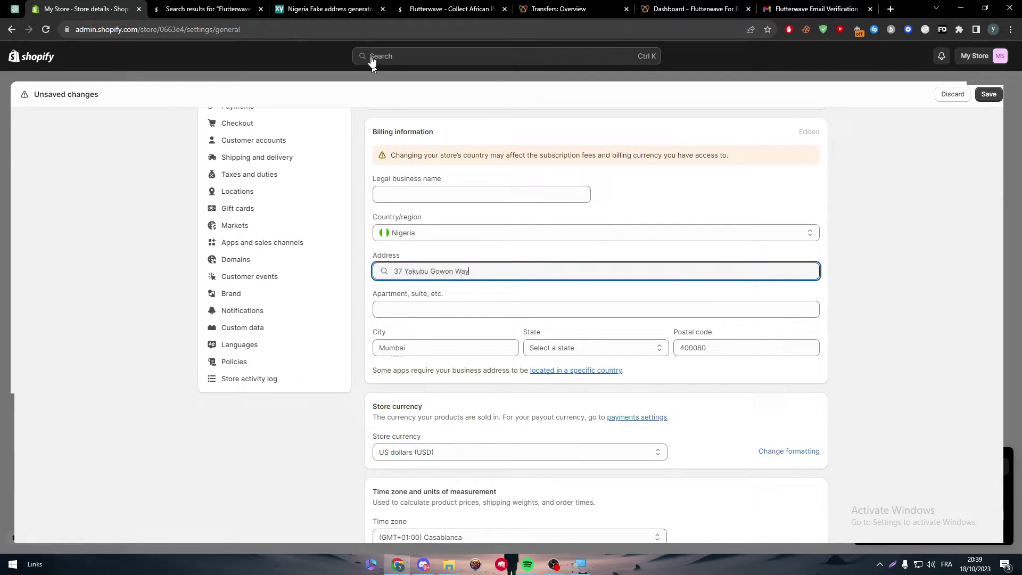
Replace the city Mumbai with the generated Nigerian city
click(346, 6)
double_click(519, 207)
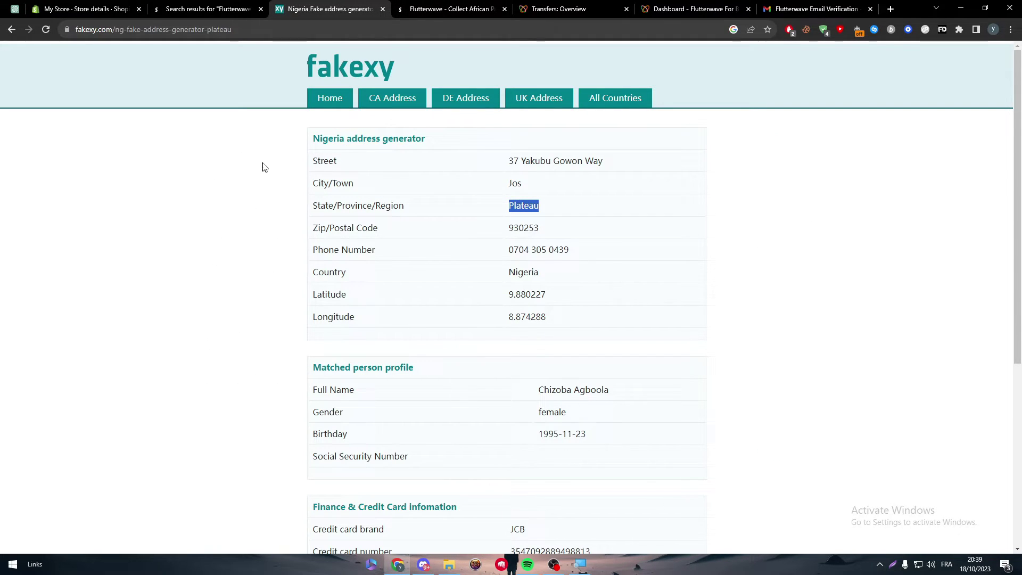
double_click(516, 184)
key(ctrl+c)
click(85, 9)
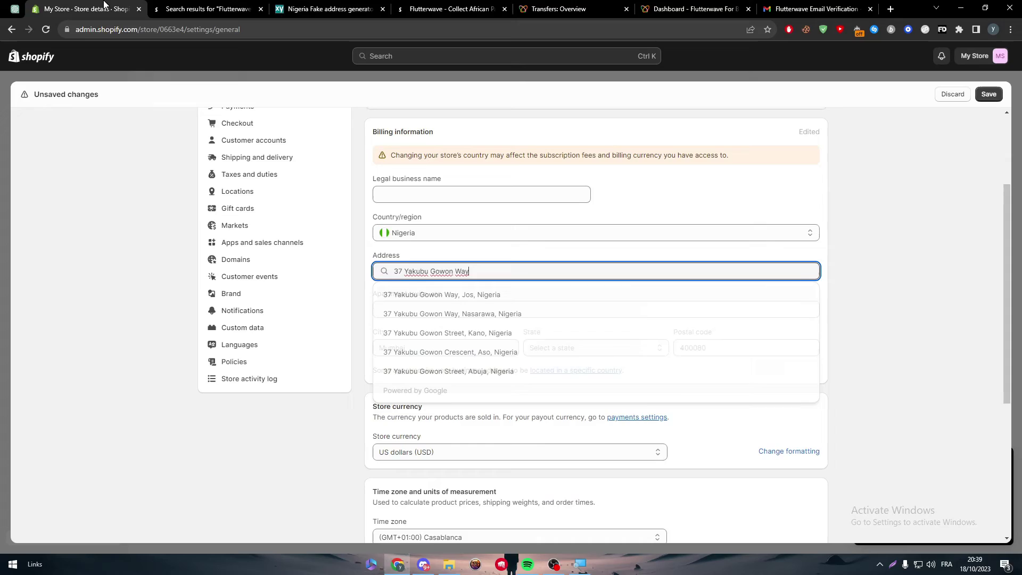
double_click(429, 347)
key(ctrl+v)
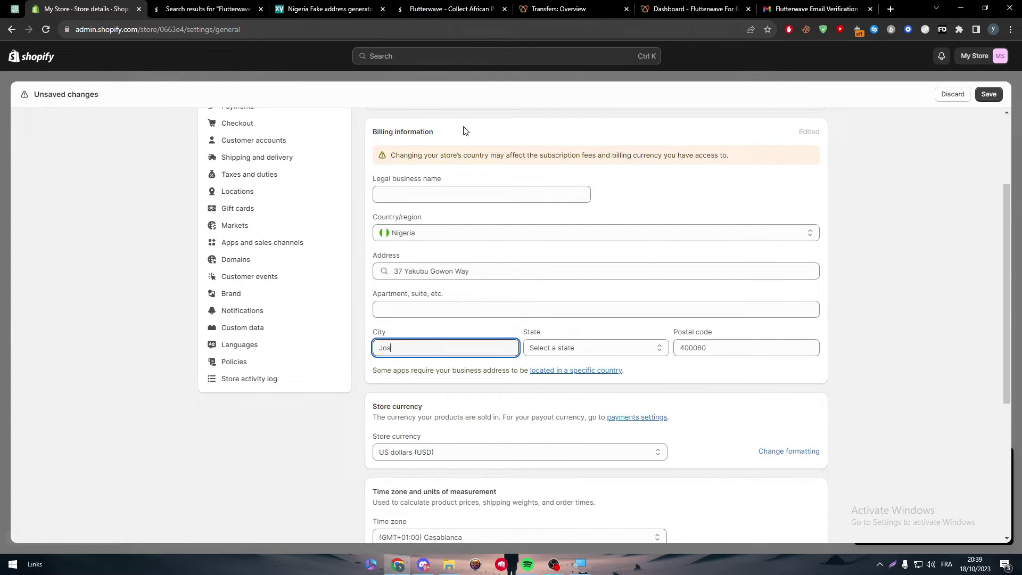
Choose the generated state from the Nigerian states list
click(312, 8)
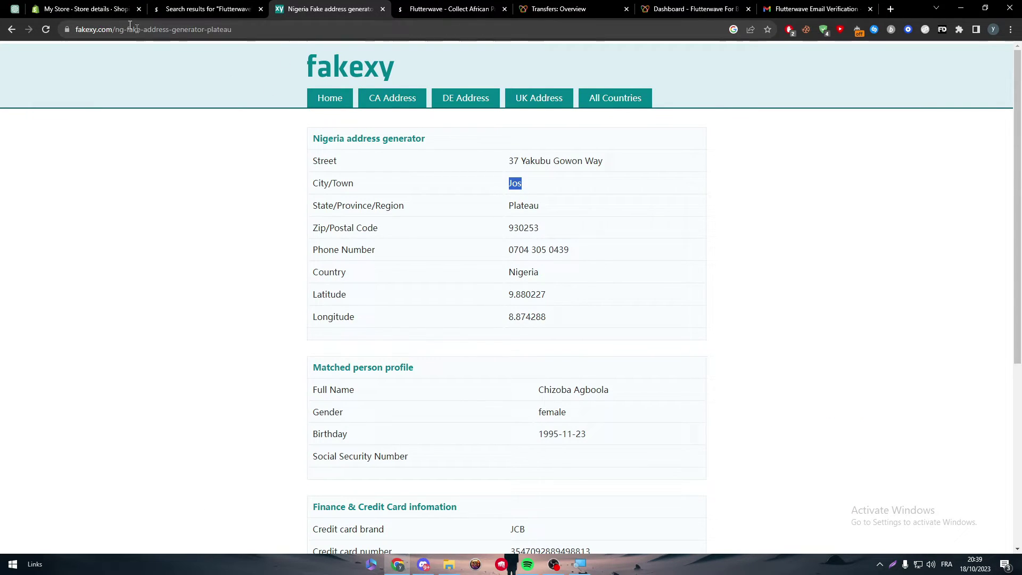
click(125, 9)
click(566, 347)
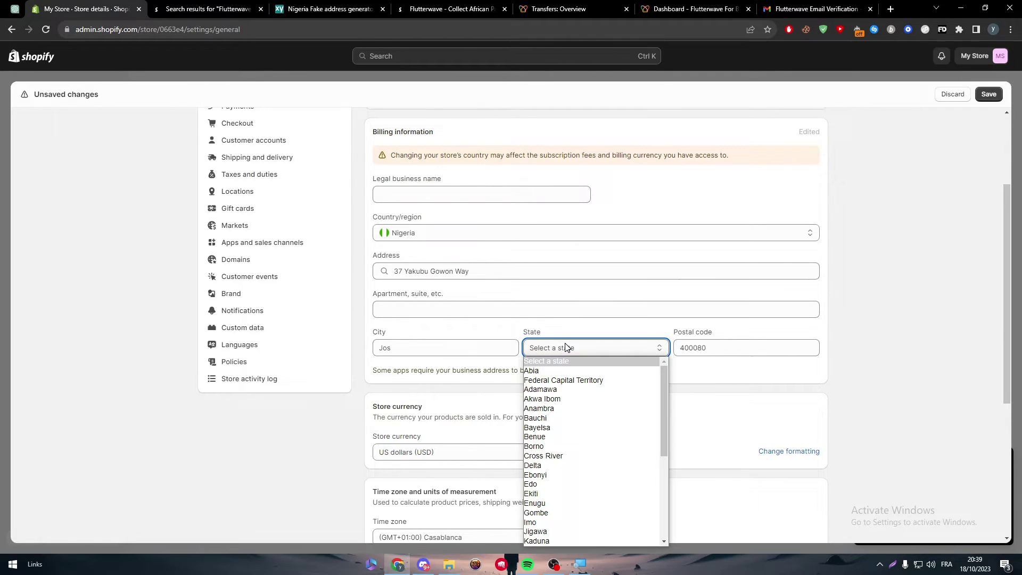
key(p)
key(Return)
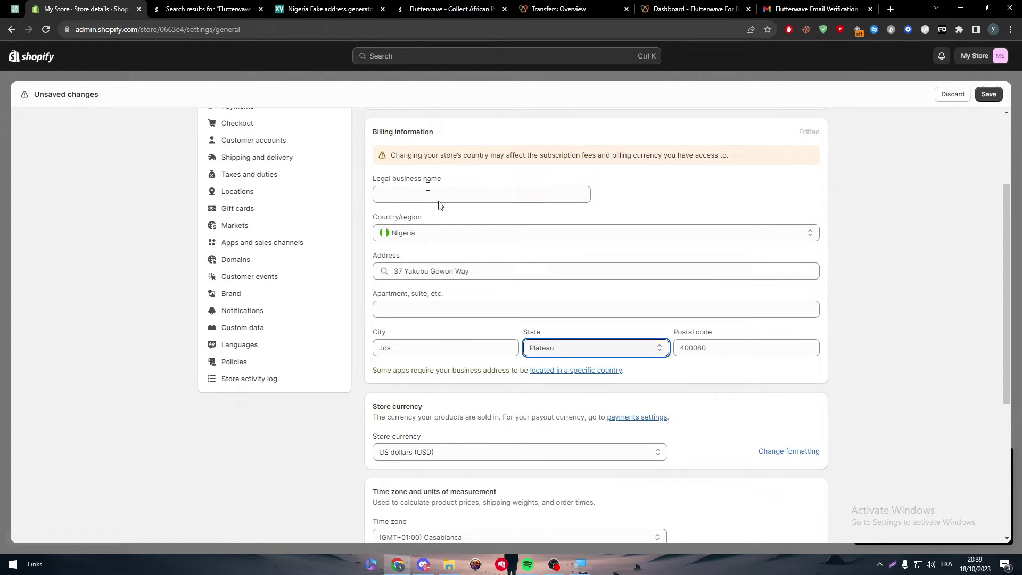
Enter the generated postal code and attempt to save
click(319, 9)
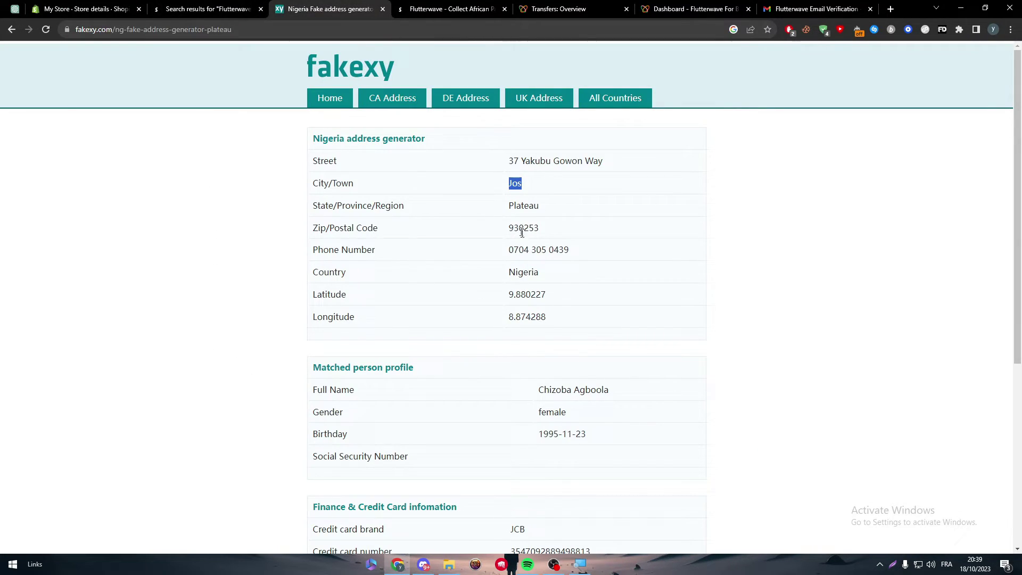
double_click(522, 228)
click(88, 8)
key(Tab)
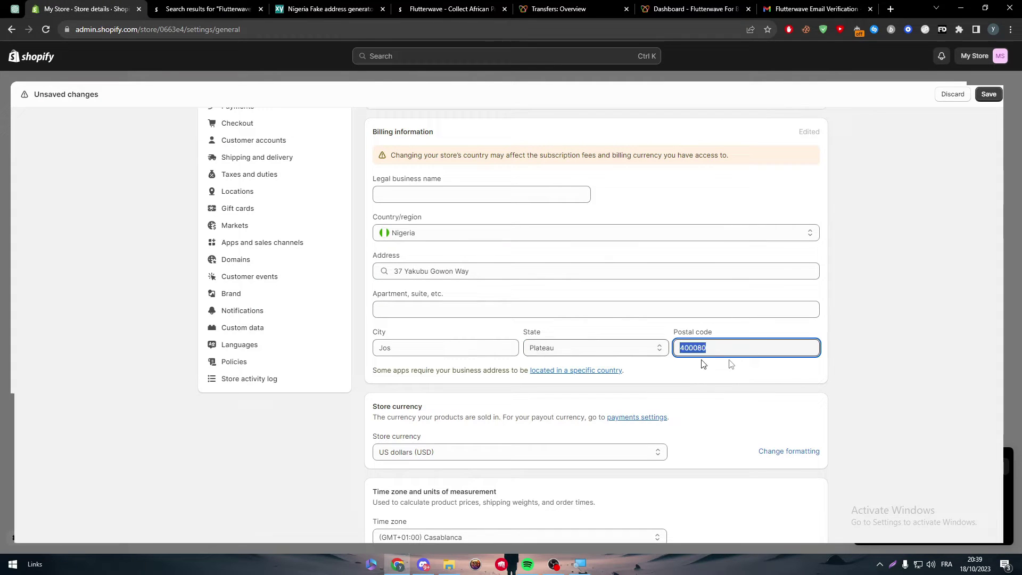
key(Return)
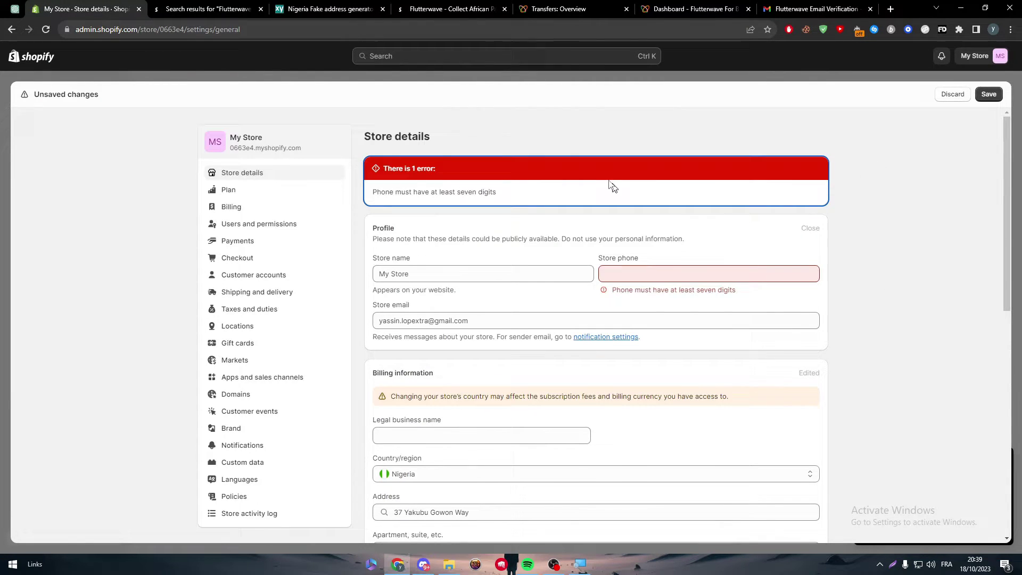
Paste the generated phone number into Store phone and save the store details
key(ctrl+Tab)
key(ctrl+Tab)
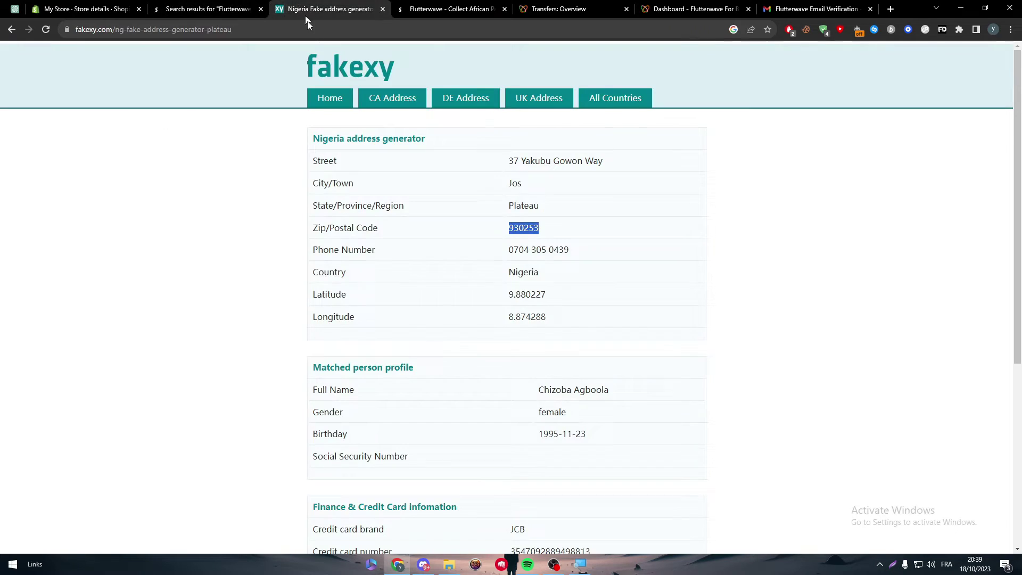
drag(508, 250, 569, 250)
key(ctrl+c)
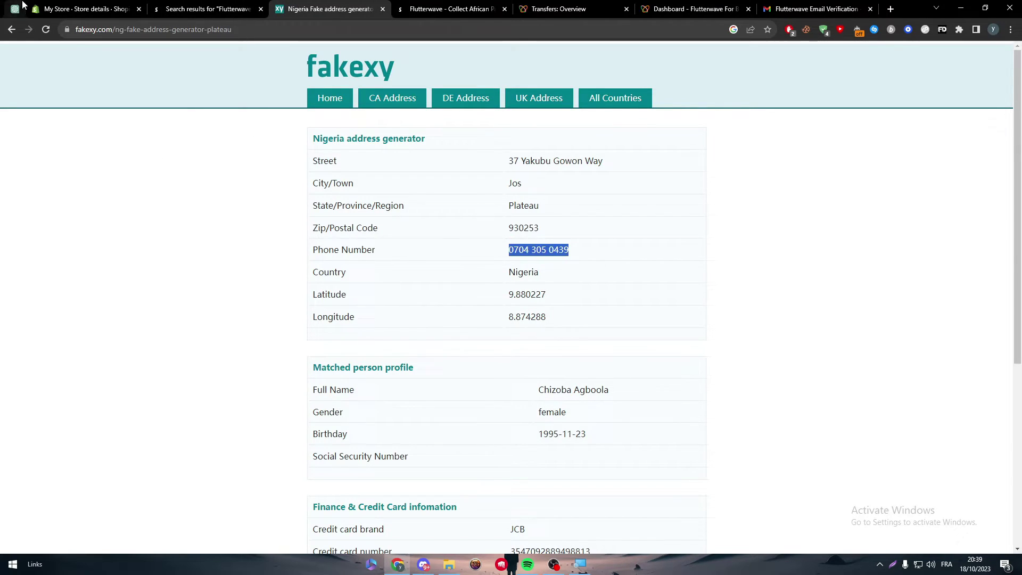
click(80, 9)
click(682, 271)
key(ctrl+v)
click(989, 94)
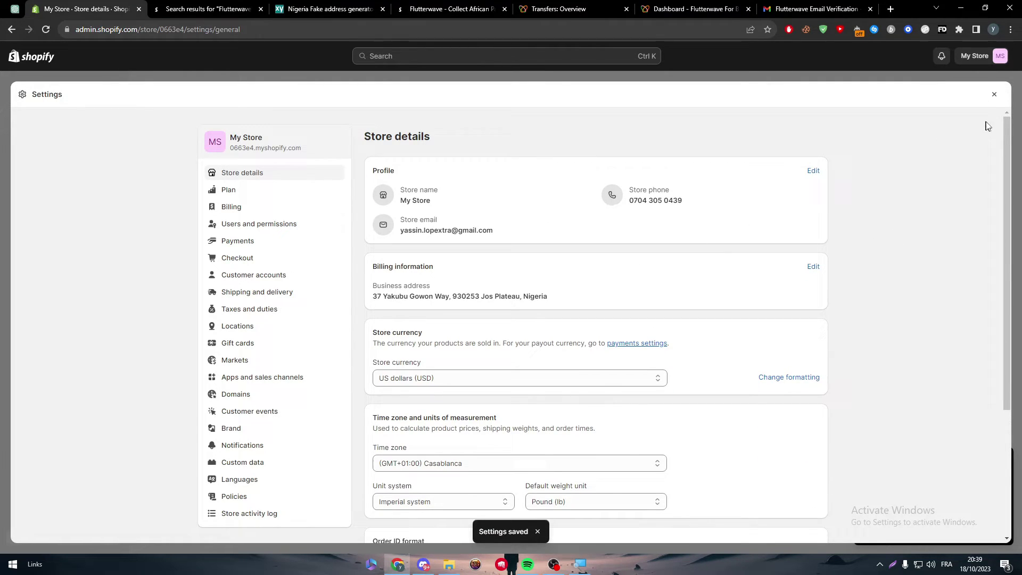
Reload the Flutterwave App Store listing and install the app
click(991, 95)
click(210, 9)
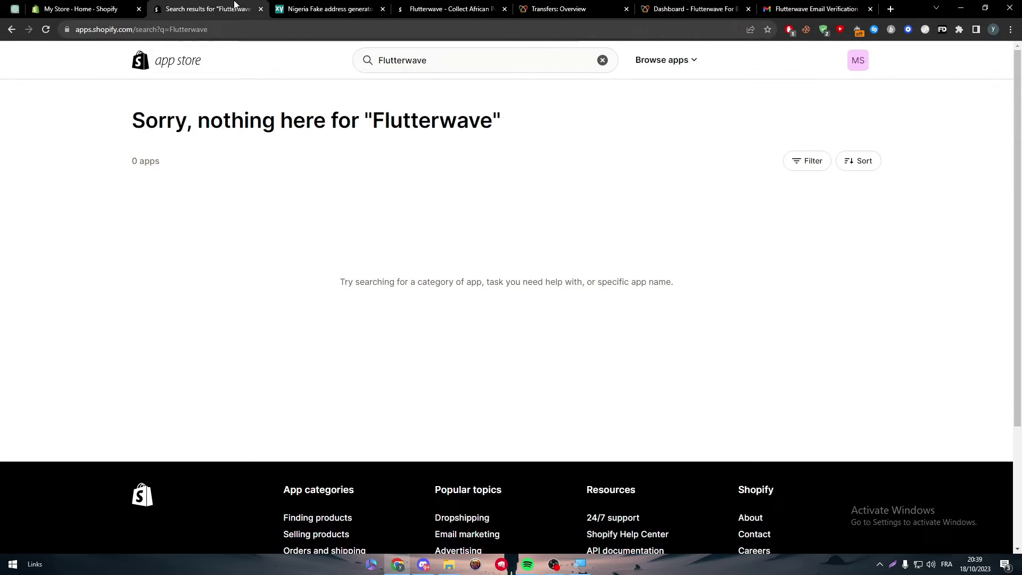
click(440, 5)
click(46, 30)
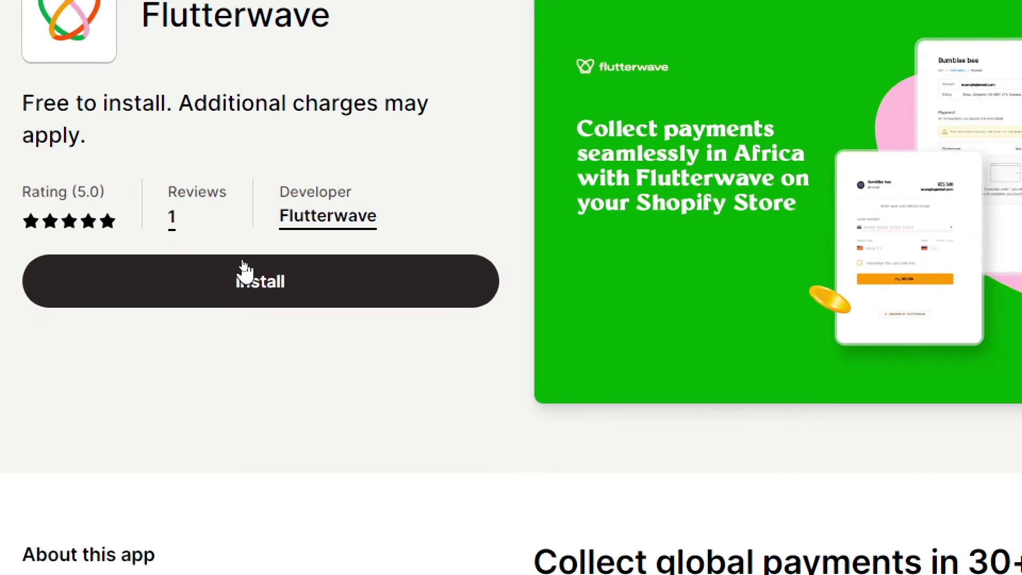
click(242, 266)
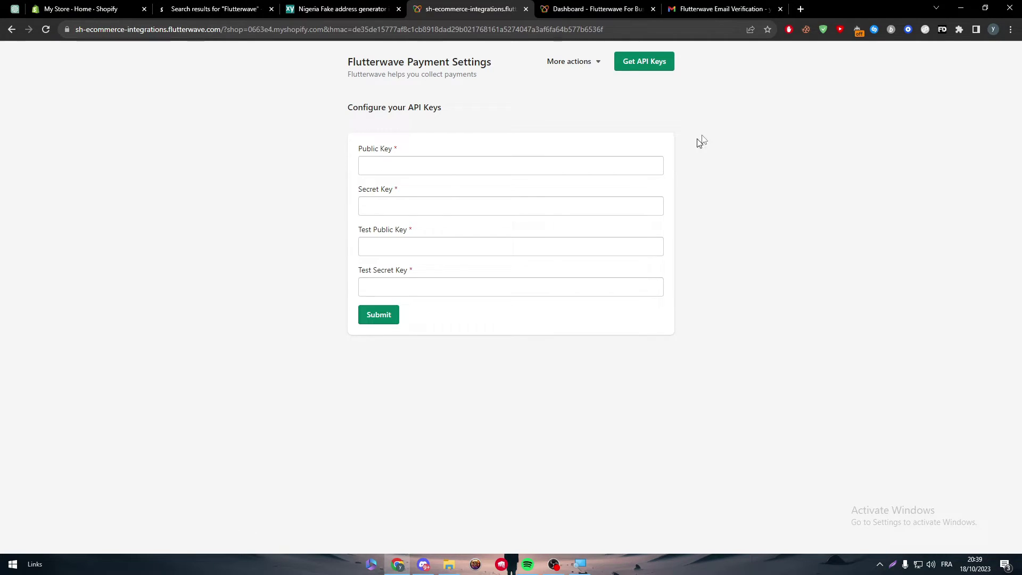
Sign back into the Flutterwave dashboard with the saved e-mail and account password
drag(402, 107, 328, 111)
click(328, 110)
click(591, 9)
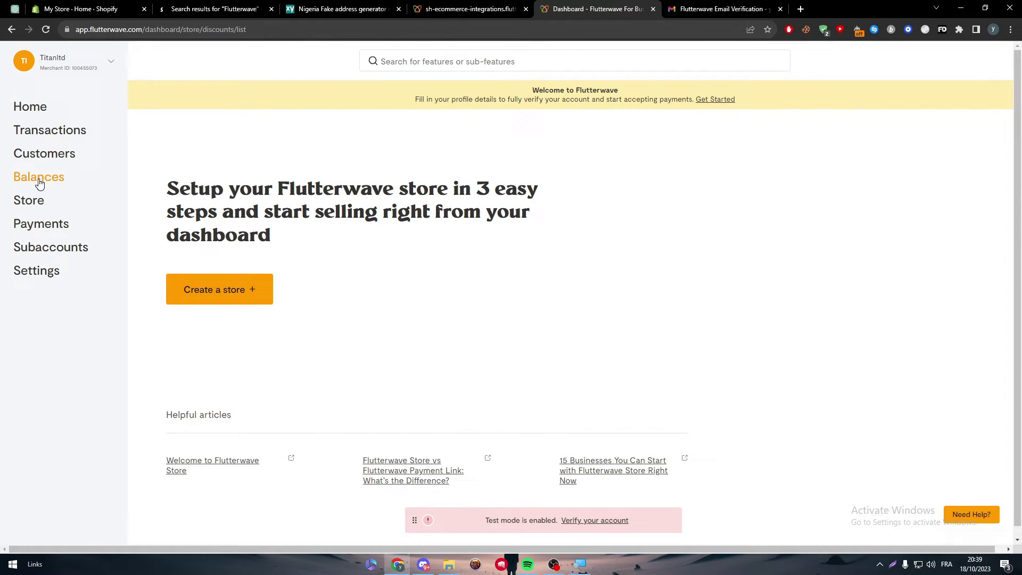
click(469, 10)
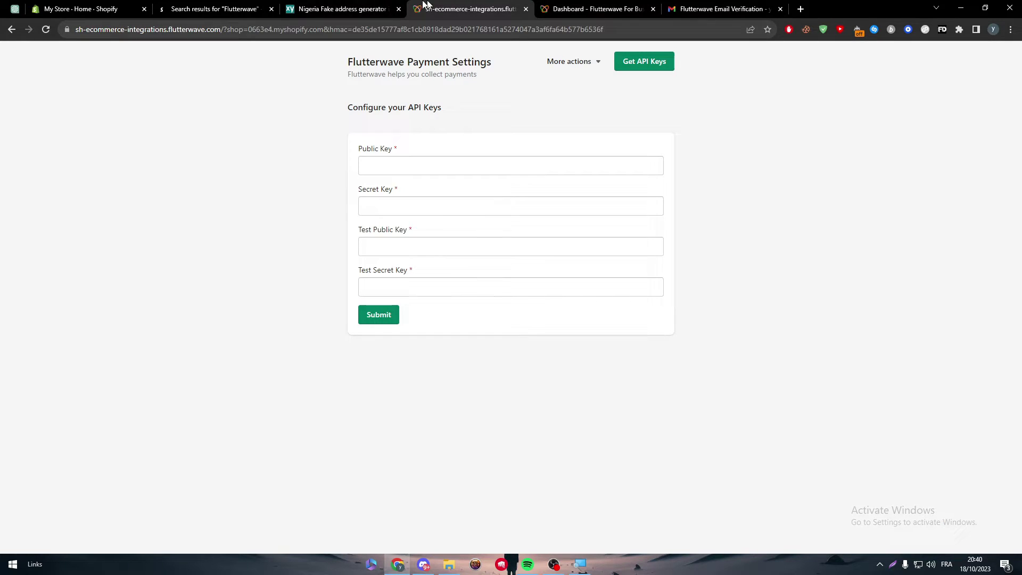
drag(366, 135, 519, 114)
click(366, 137)
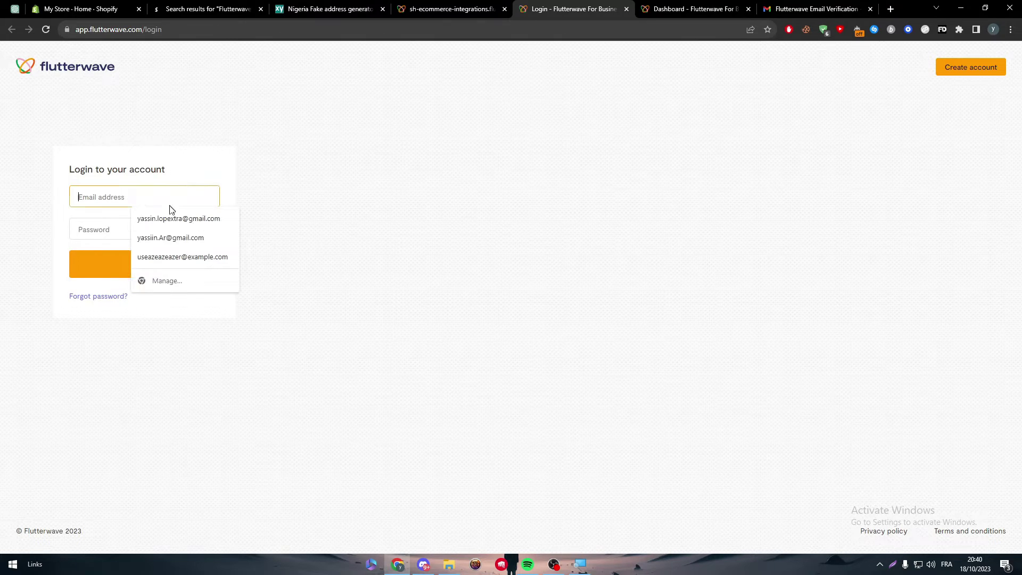
click(171, 217)
text(••)
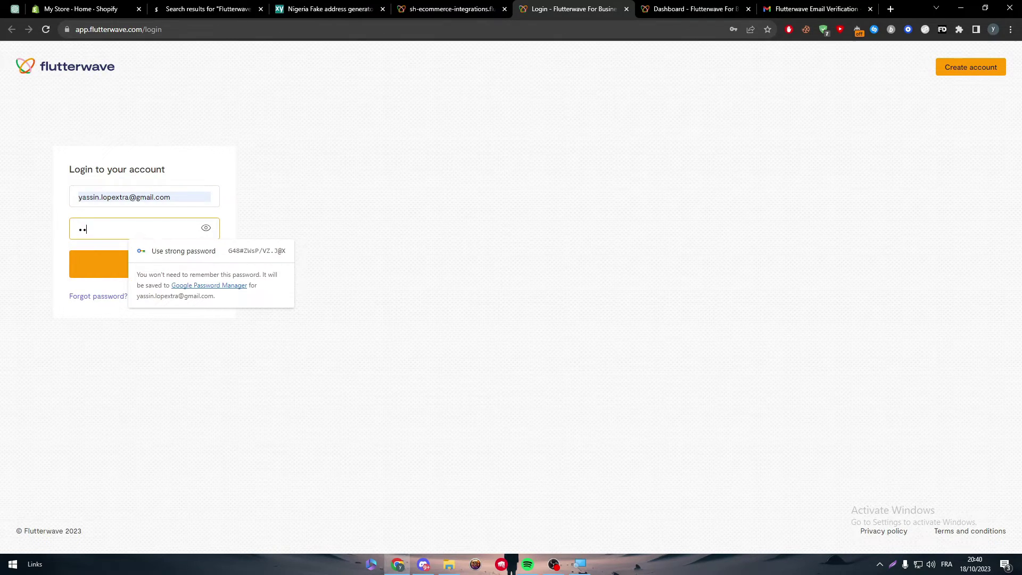
text(•••••••)
key(Return)
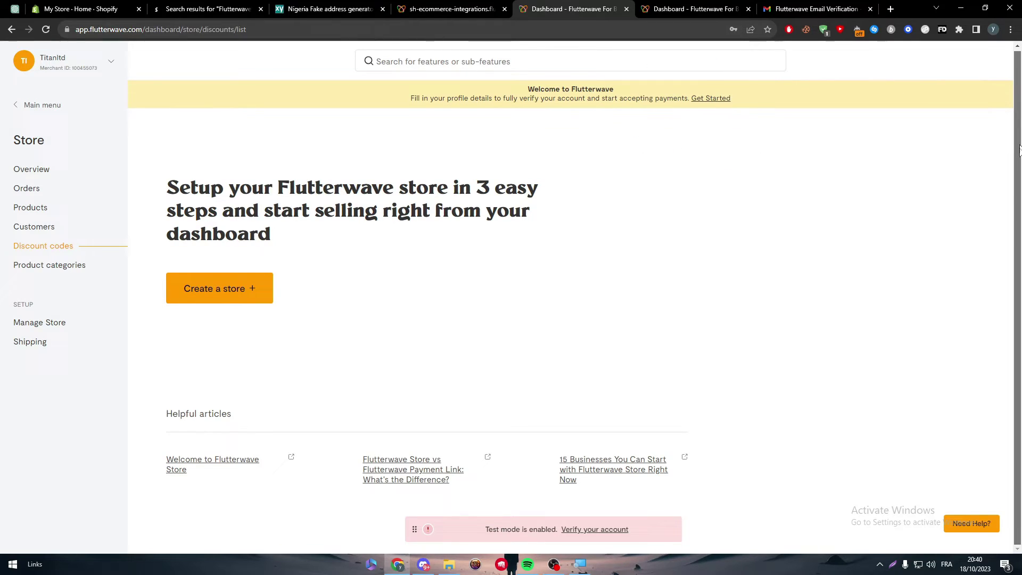
Close the extra login tab and open the Shopify setup help article from More actions
click(468, 9)
click(644, 63)
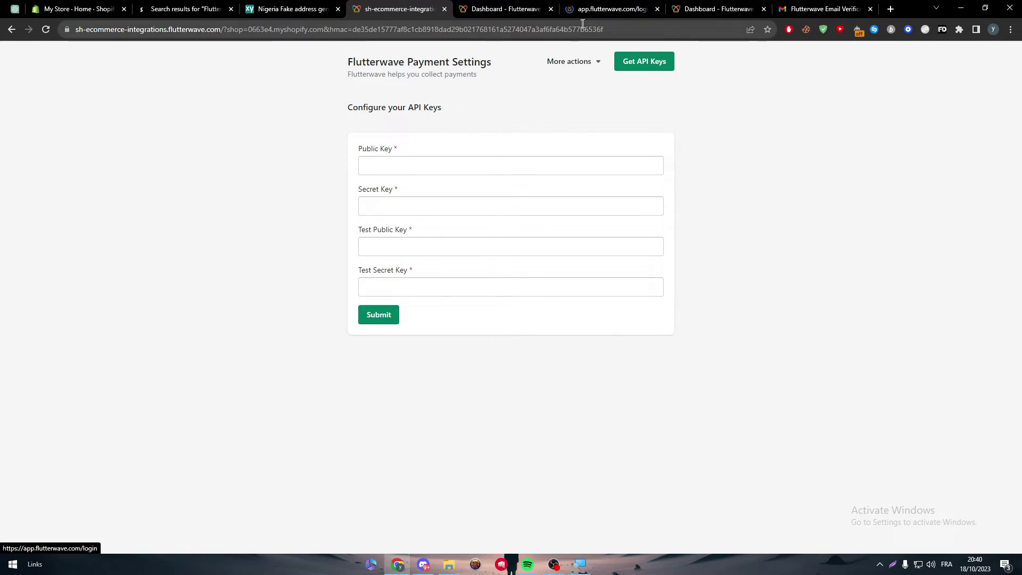
click(658, 9)
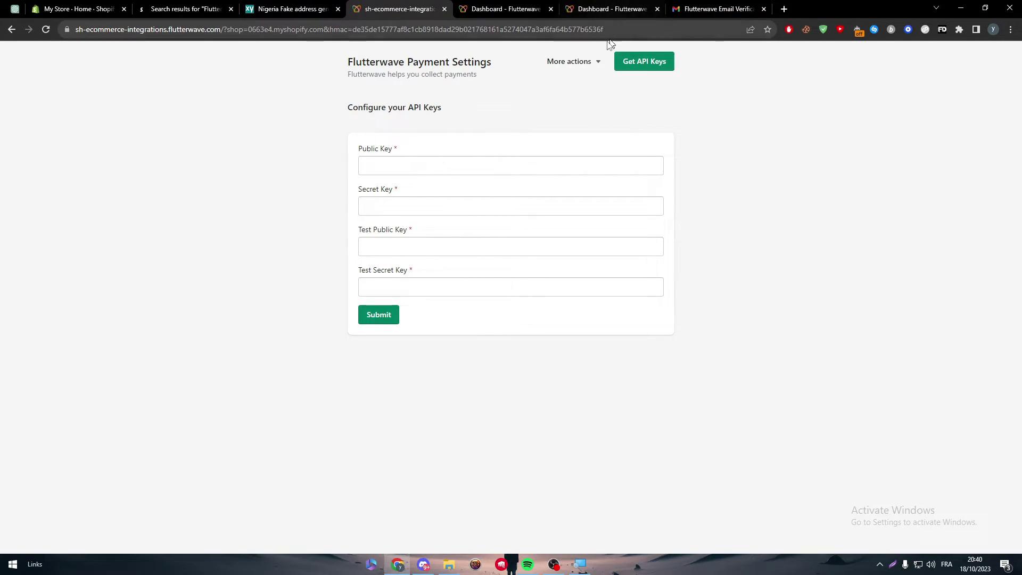
click(595, 60)
click(576, 6)
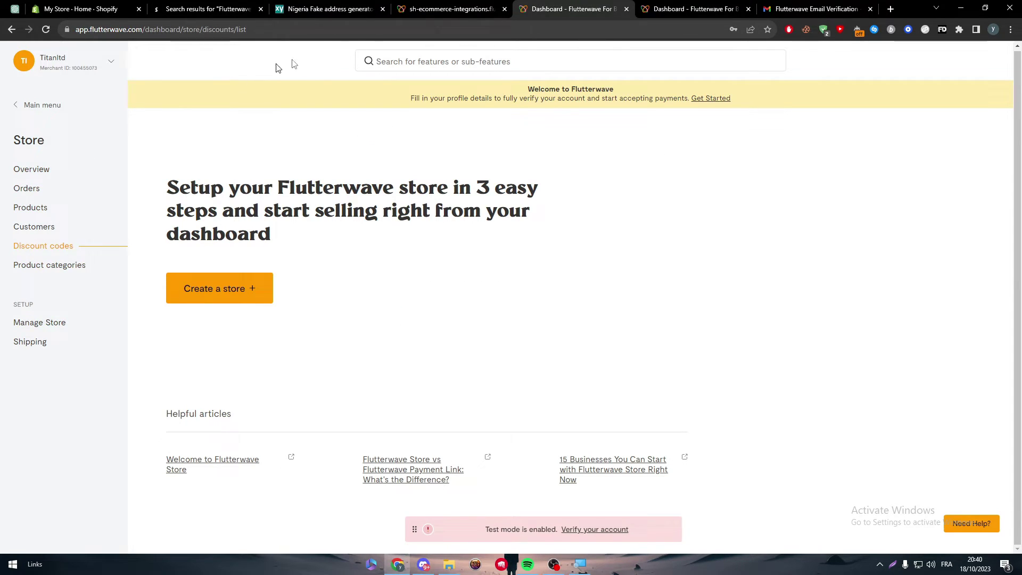
click(474, 10)
click(585, 85)
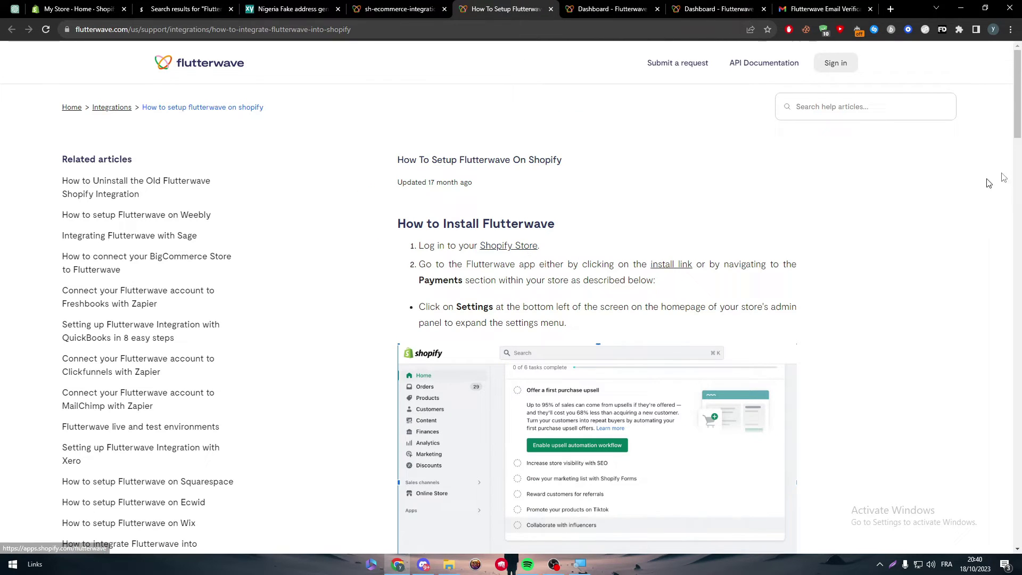
Scroll the How To Setup article to step 4 and open its API key 'guide' link, a 404 page
click(1019, 207)
drag(1018, 207, 1001, 358)
scroll(1000, 357, up, 2)
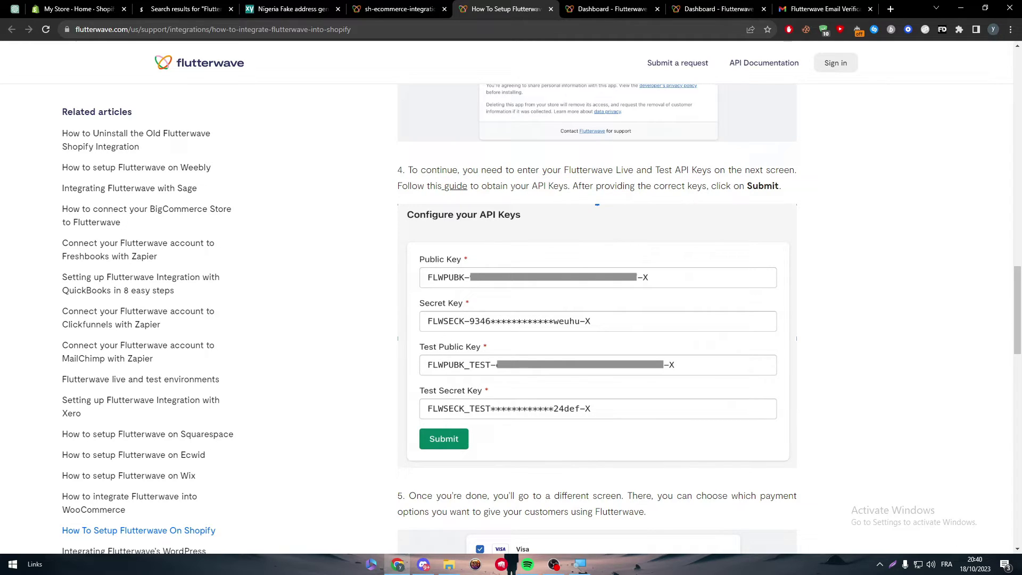
middle_click(454, 186)
click(568, 6)
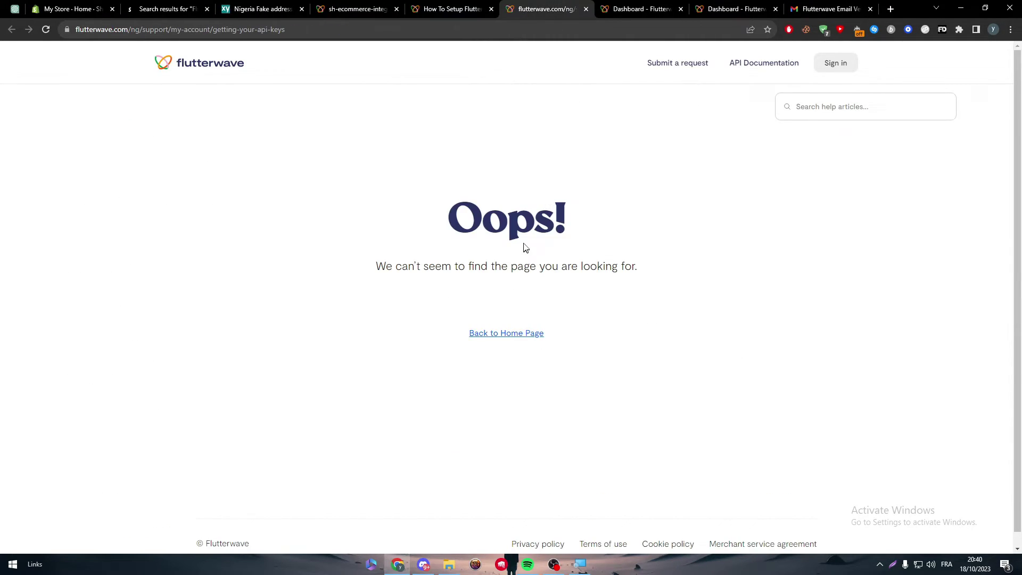
click(452, 8)
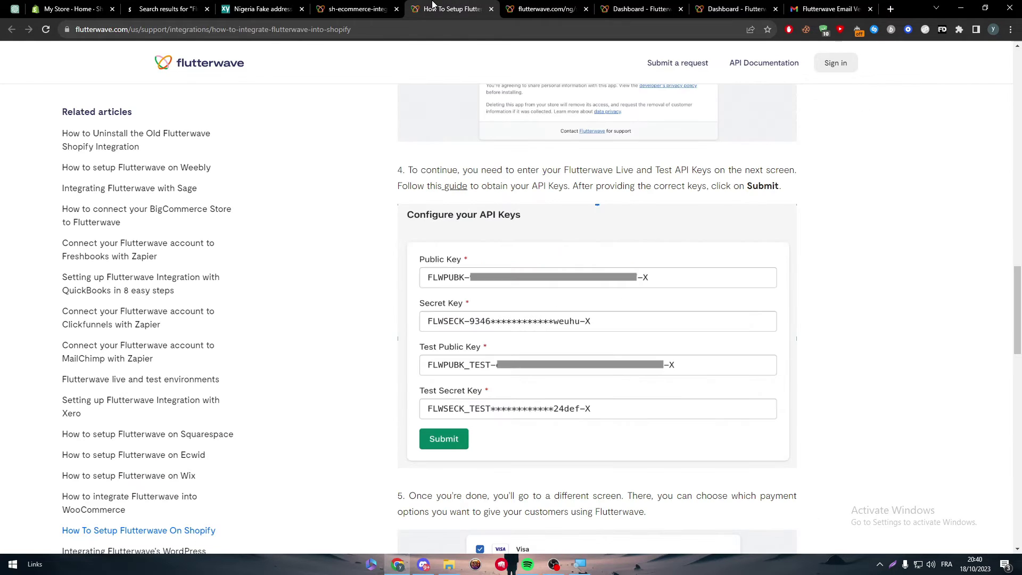
click(377, 5)
Open the Flutterwave dashboard's Settings > API keys page
click(639, 8)
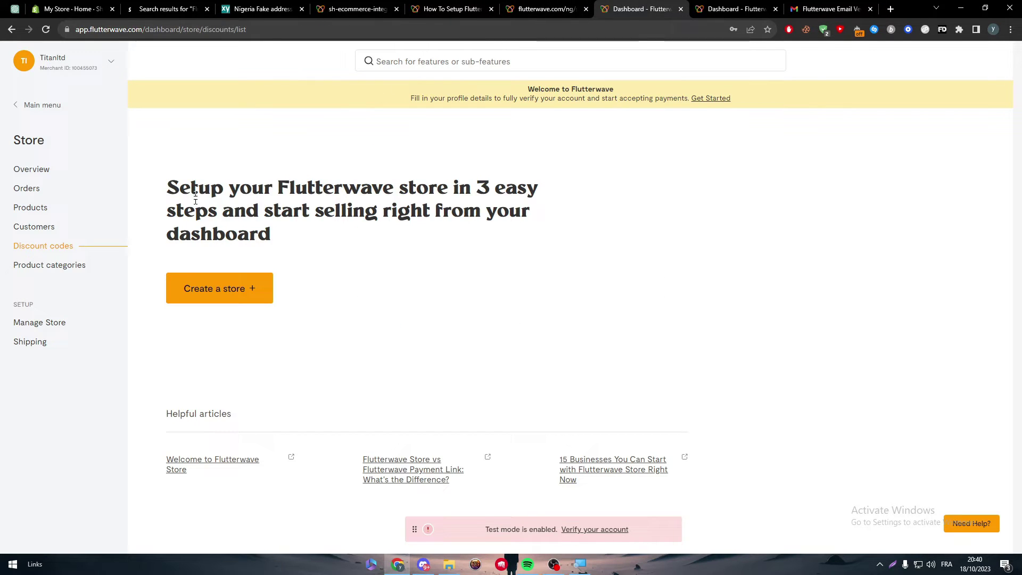
click(31, 104)
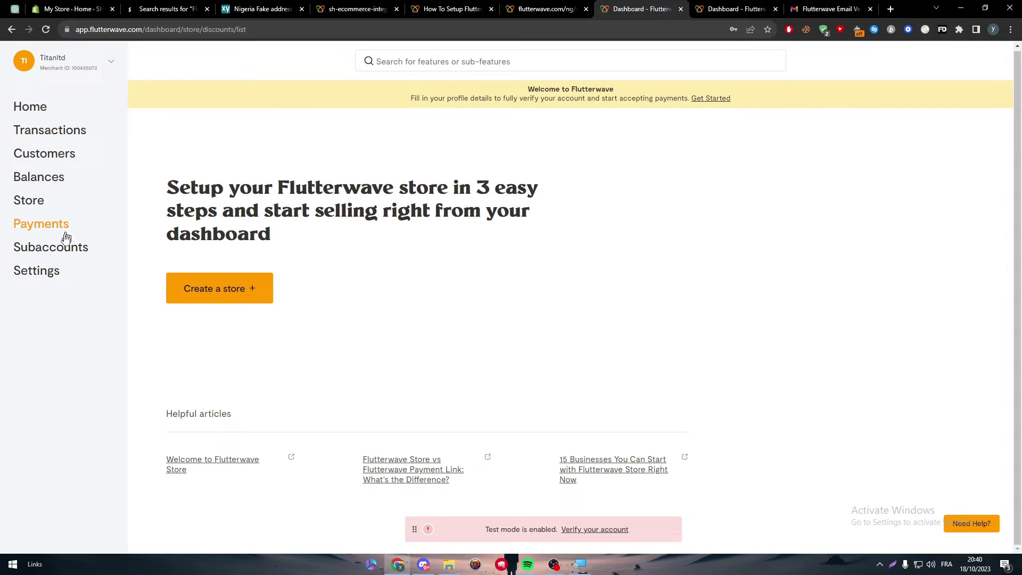
click(54, 279)
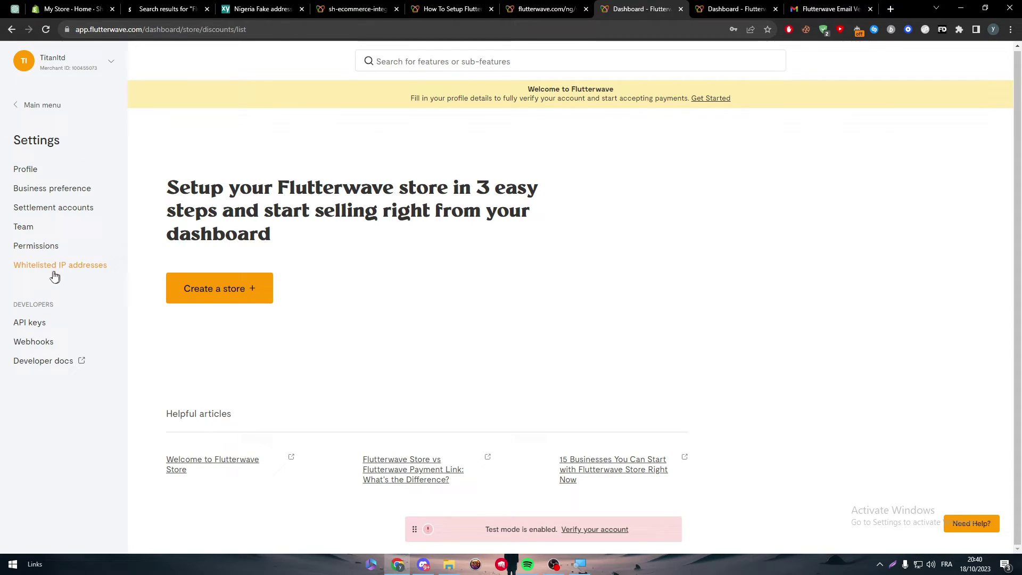
click(34, 325)
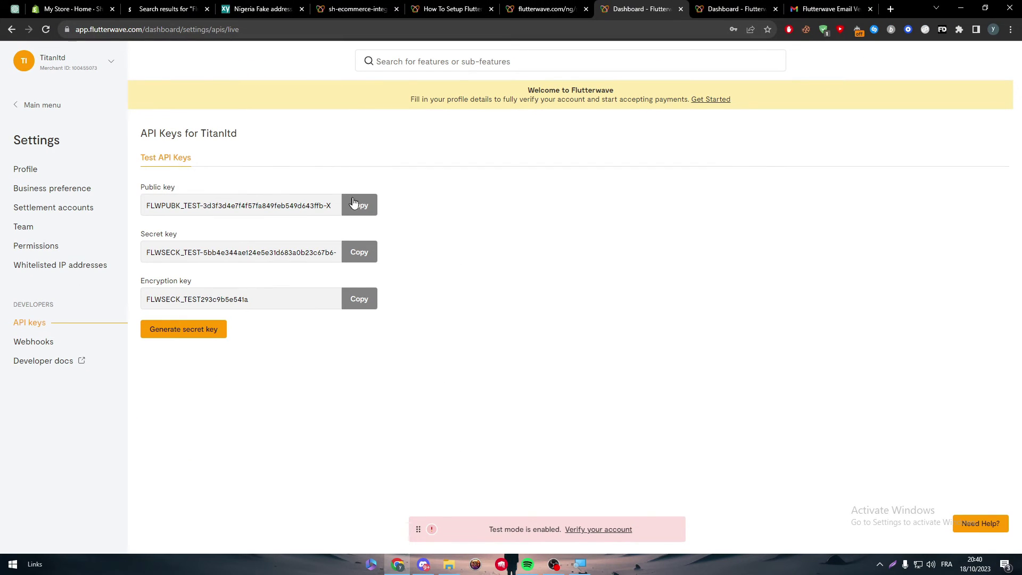
Copy the test public and secret keys into the Public Key and Secret Key fields
click(365, 204)
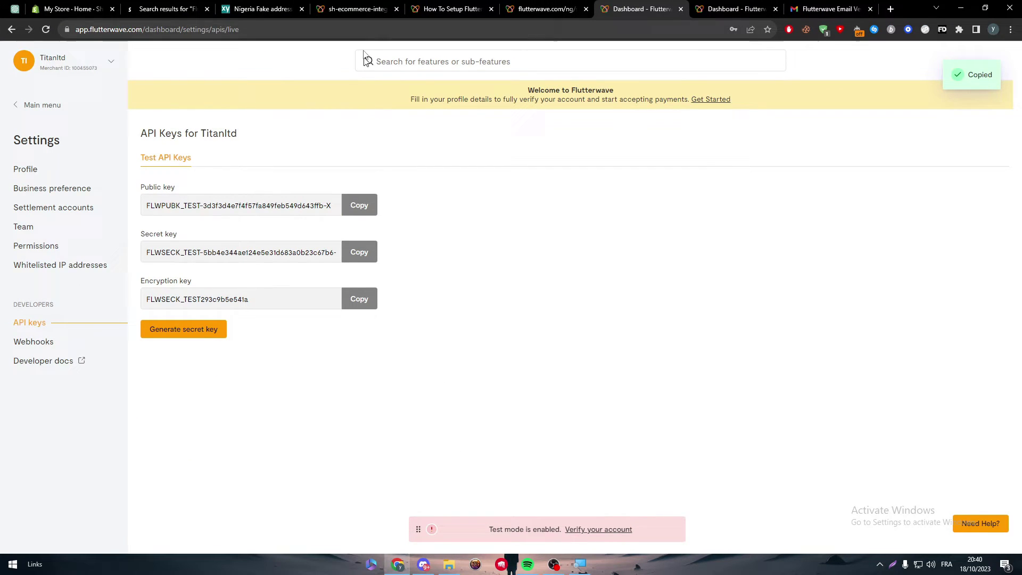
click(356, 9)
click(365, 165)
key(ctrl+v)
click(646, 7)
click(361, 254)
click(356, 9)
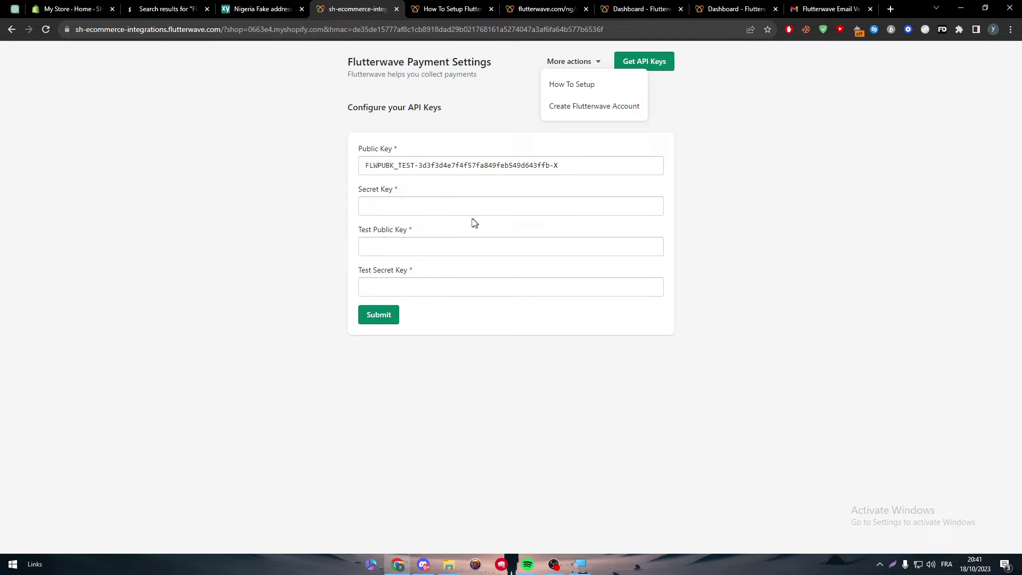
click(458, 207)
key(ctrl+v)
Paste the encryption key into Test Public Key and Test Secret Key, then submit
click(600, 5)
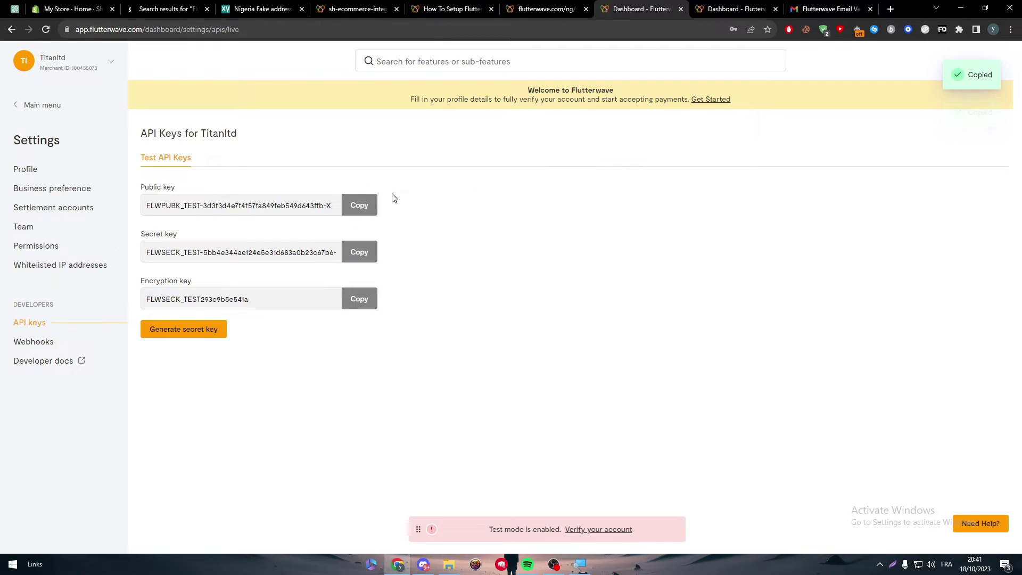
click(359, 299)
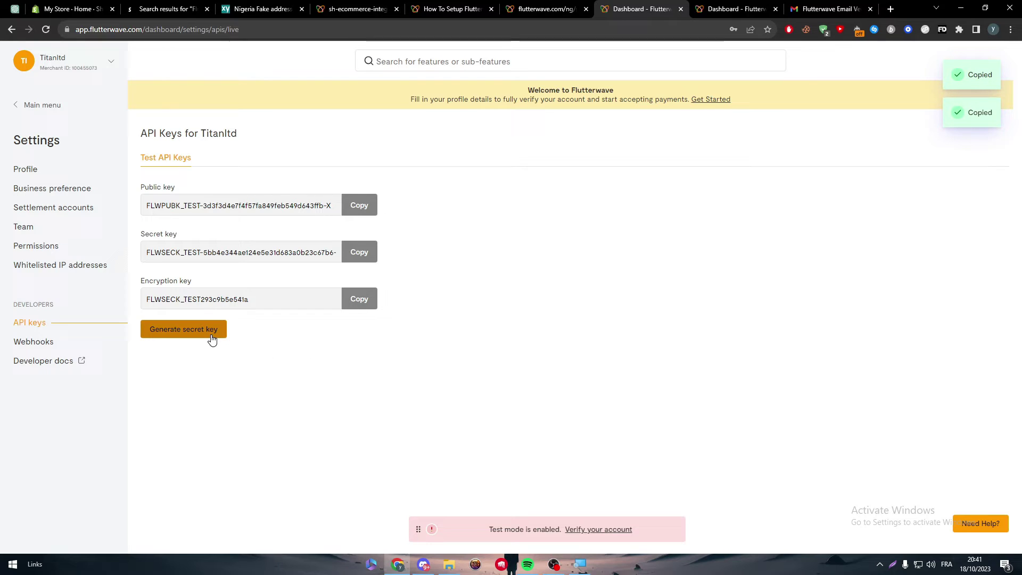
click(355, 9)
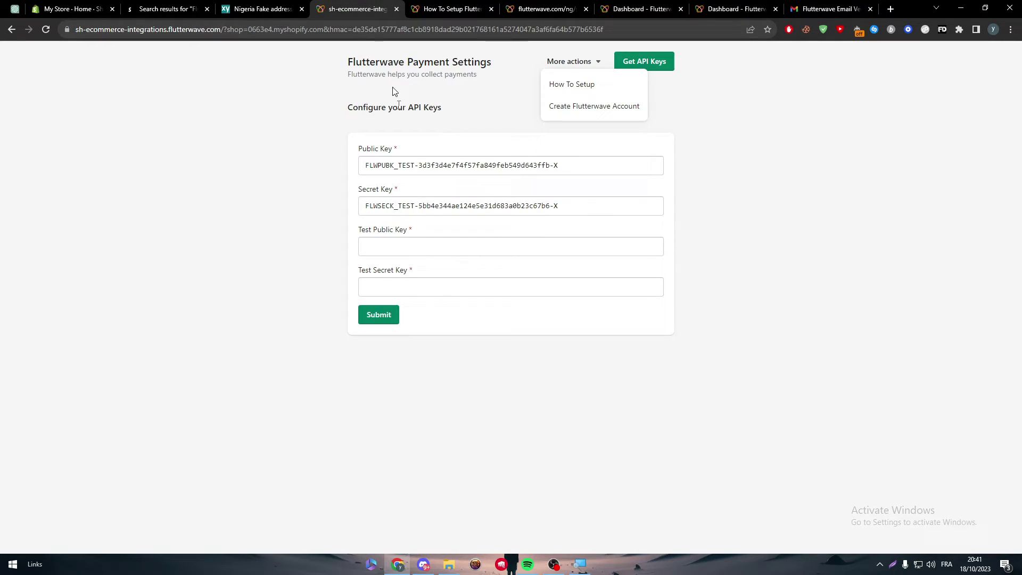
key(ctrl+v)
click(408, 287)
key(ctrl+v)
click(478, 347)
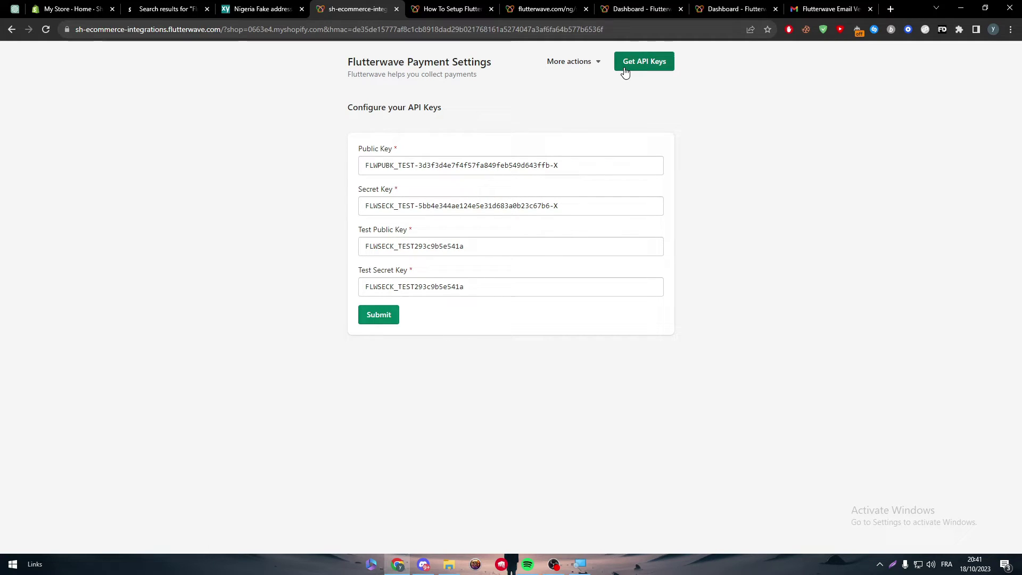
click(391, 315)
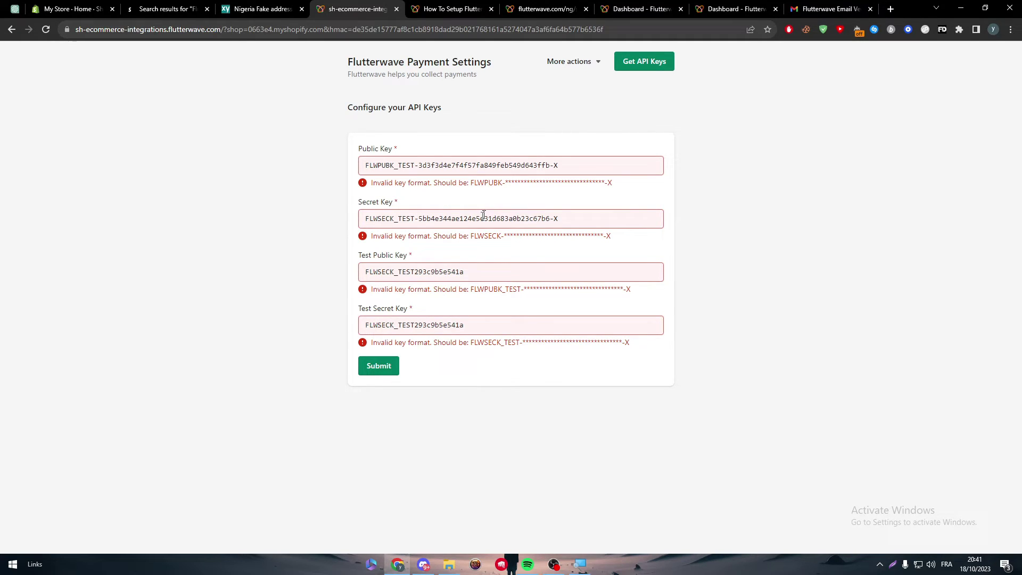
Review the invalid-format errors and return to the dashboard's API keys page
drag(485, 183, 441, 183)
click(441, 183)
click(454, 6)
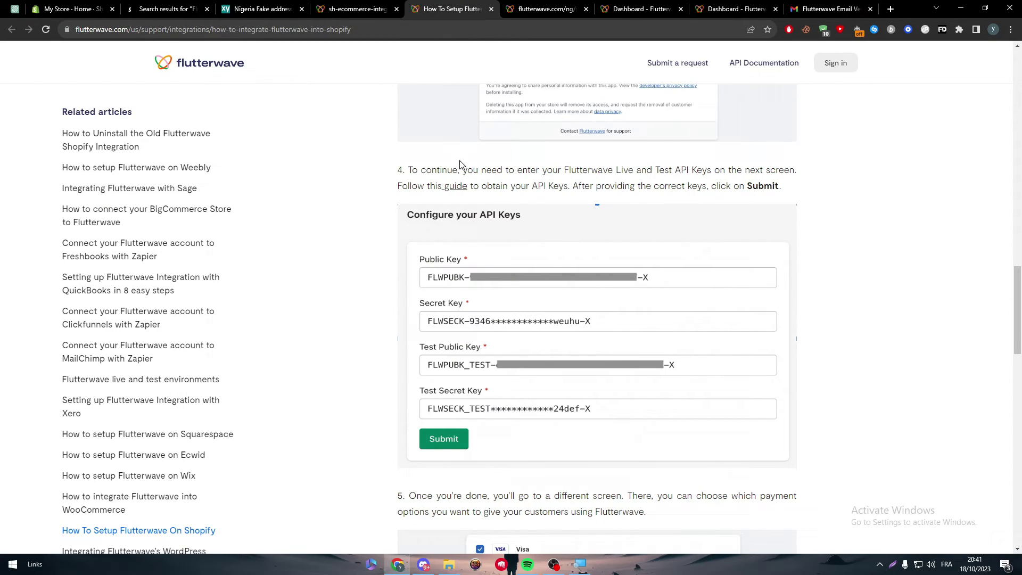
click(514, 8)
click(639, 9)
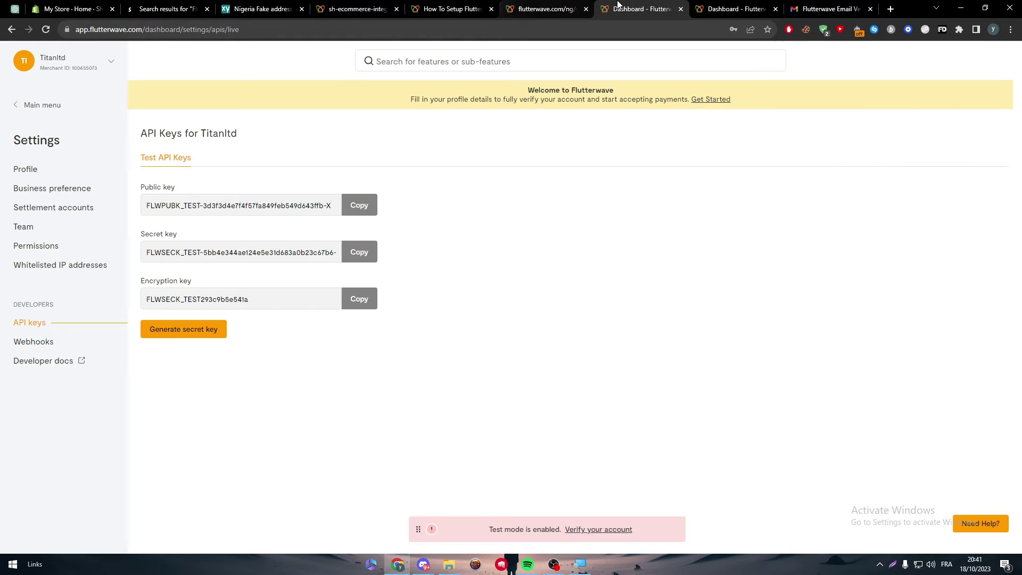
Generate fresh test API keys and paste the new public key into the Public Key field
click(164, 331)
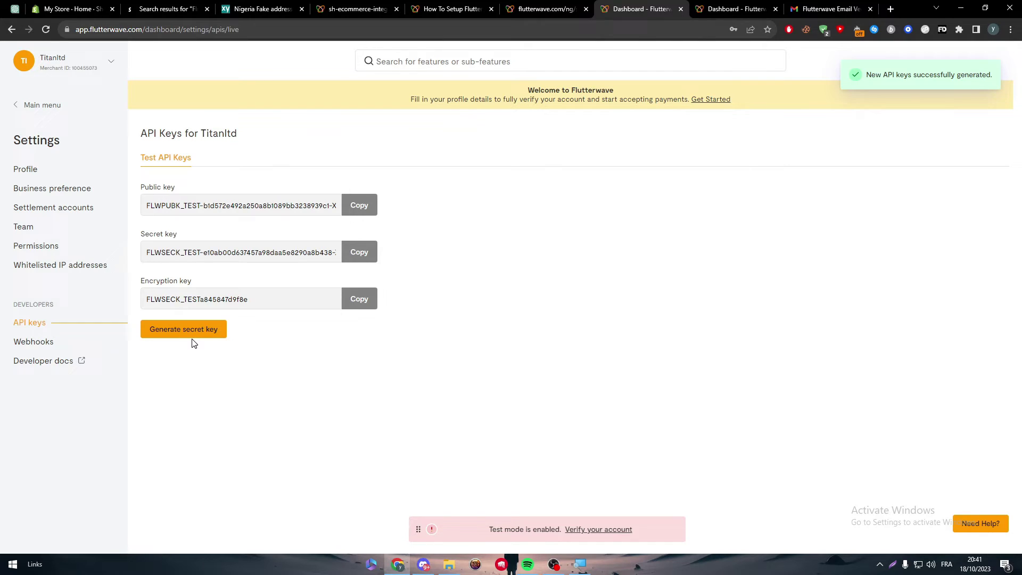
click(357, 213)
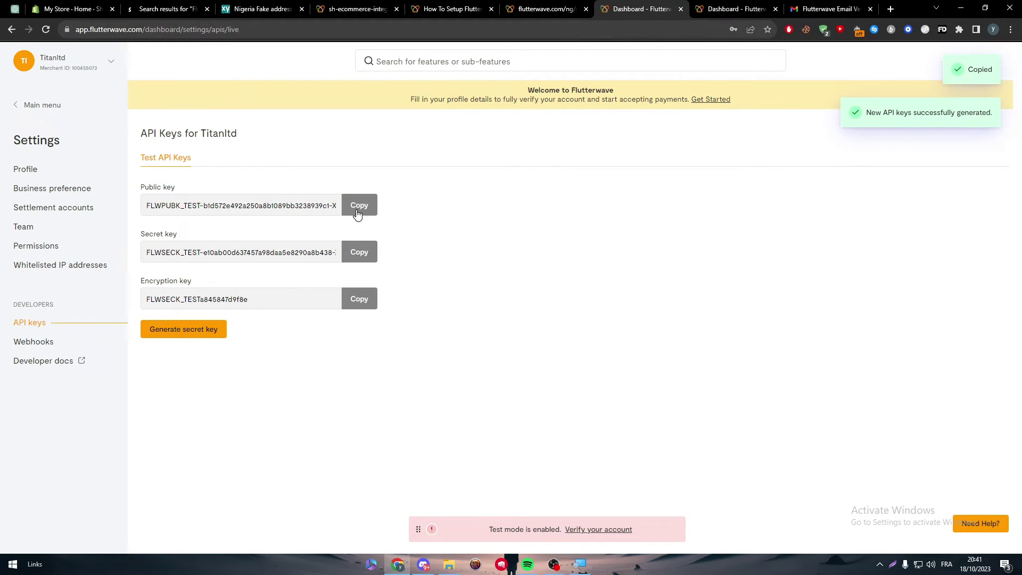
click(371, 212)
click(546, 8)
click(452, 9)
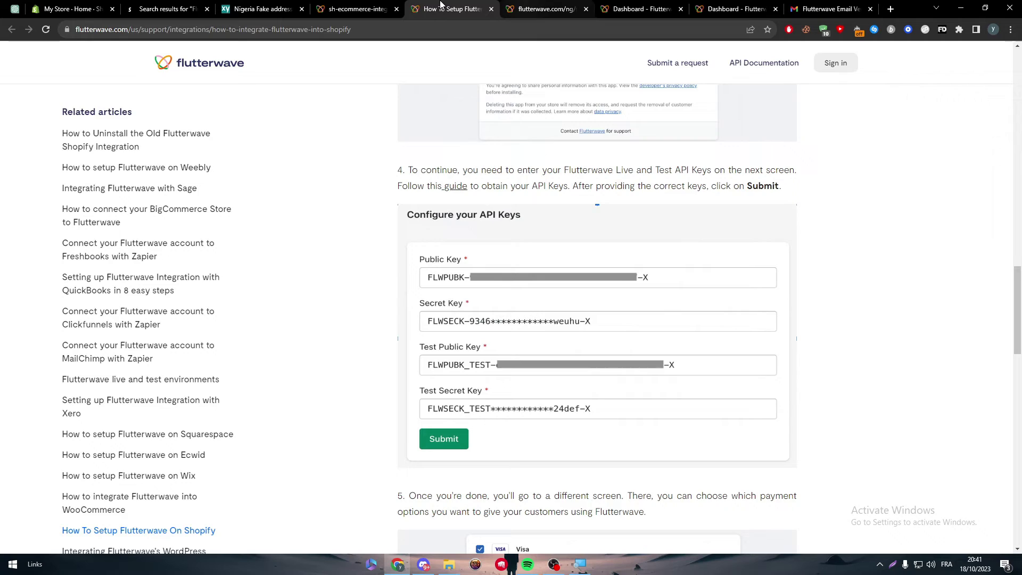
click(371, 5)
triple_click(430, 165)
key(ctrl+v)
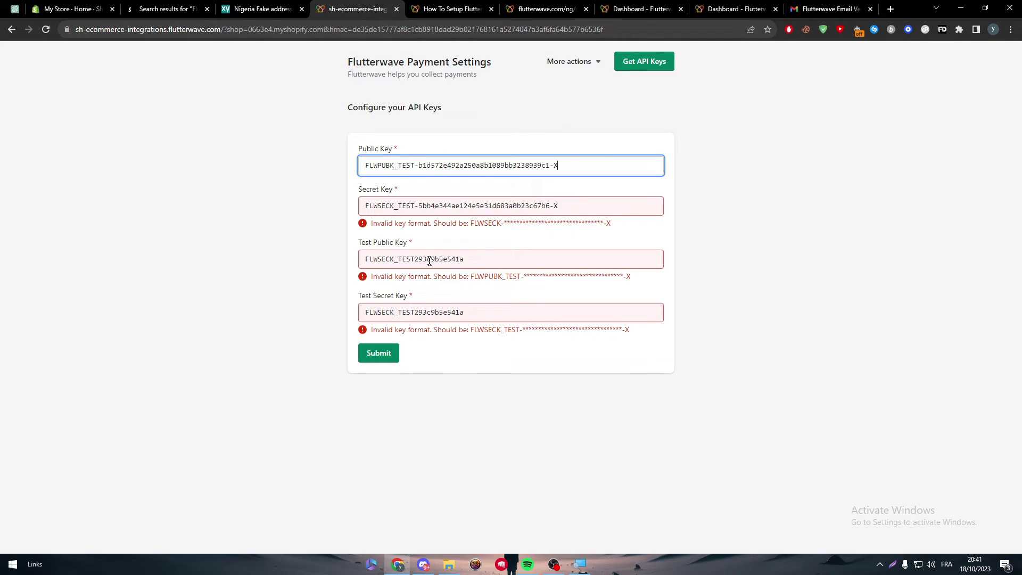
Clear the Secret Key, Test Public Key and Test Secret Key fields
click(363, 364)
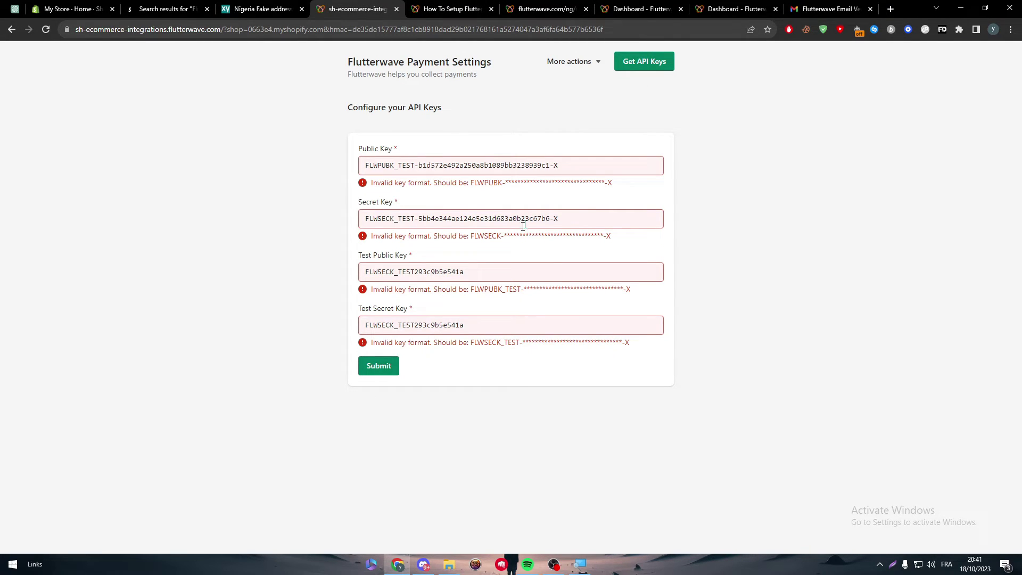
triple_click(542, 220)
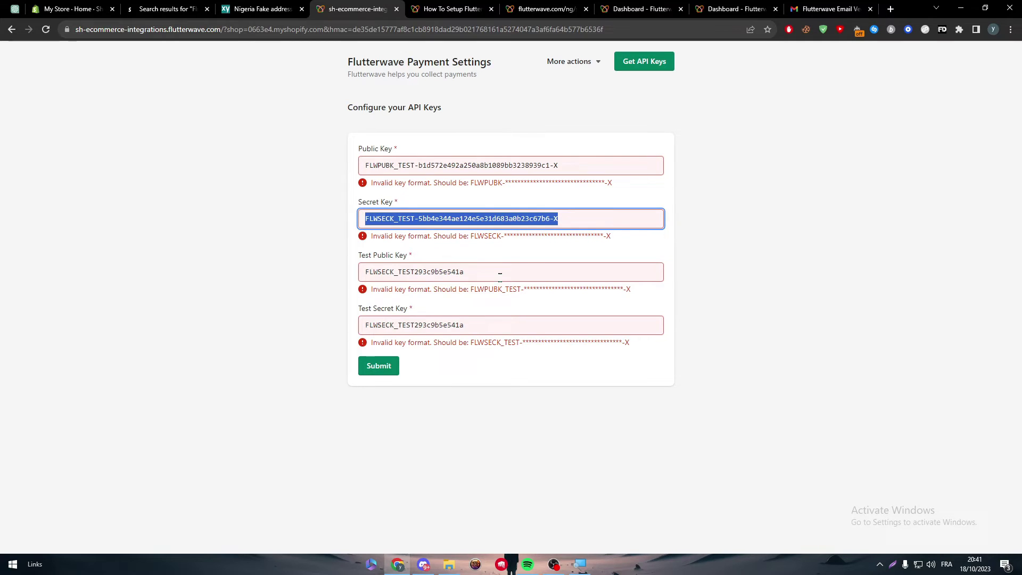
key(BackSpace)
triple_click(482, 261)
key(BackSpace)
triple_click(469, 300)
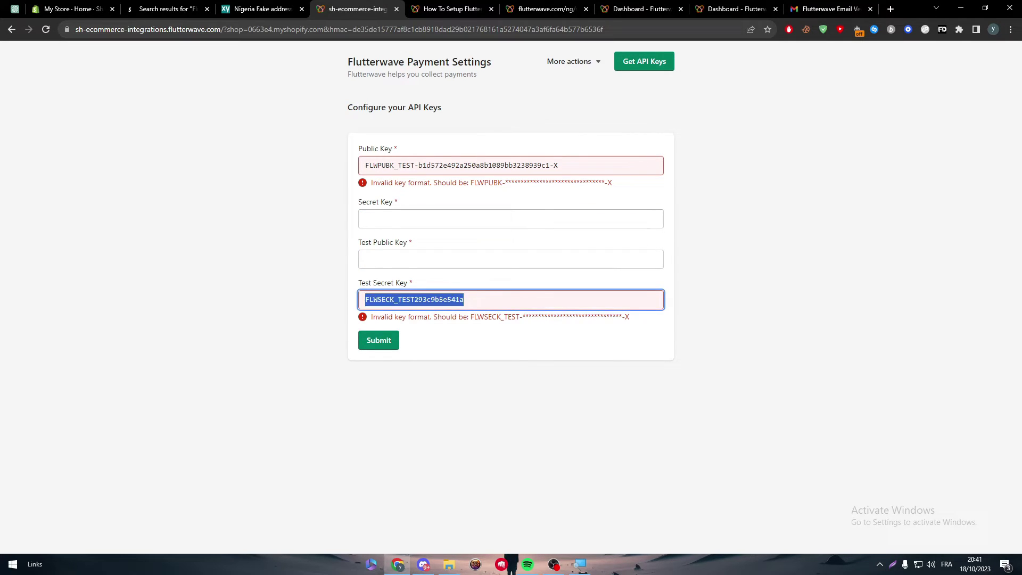
key(BackSpace)
click(452, 375)
Delete '_TEST' from the Public Key so it matches FLWPUBK-, then submit
drag(559, 165, 391, 164)
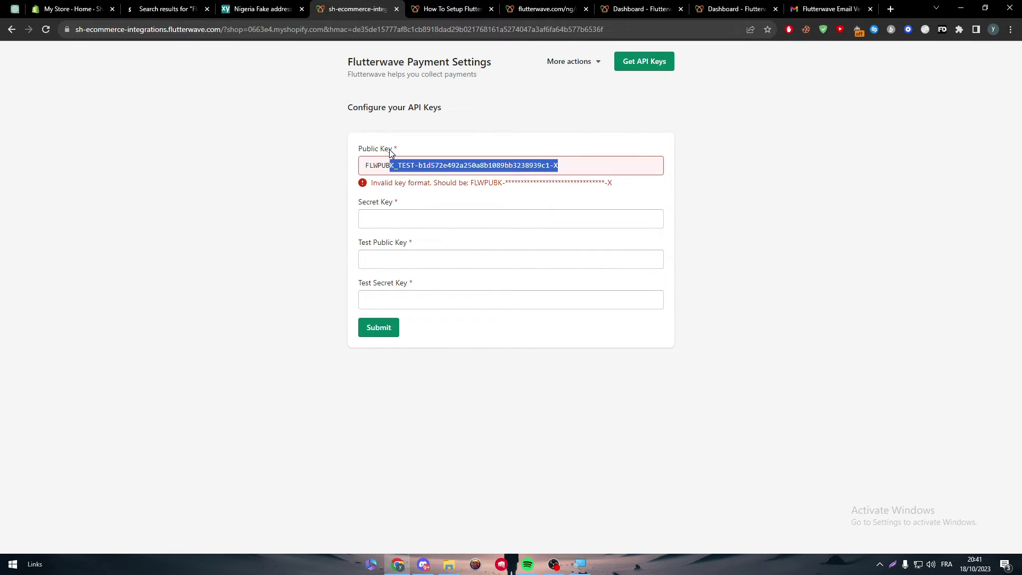
click(460, 196)
double_click(490, 183)
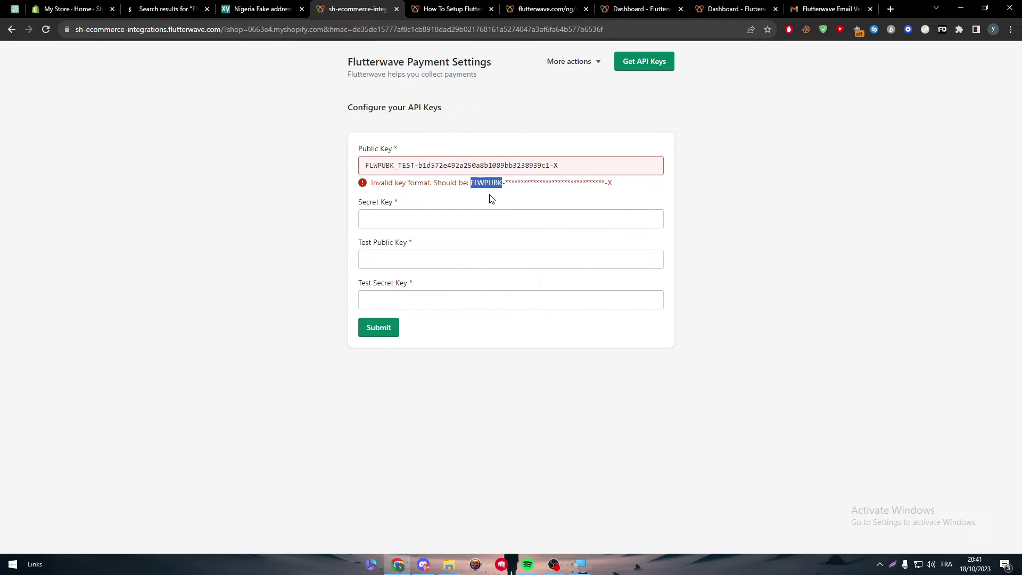
click(496, 193)
drag(415, 165, 395, 166)
key(BackSpace)
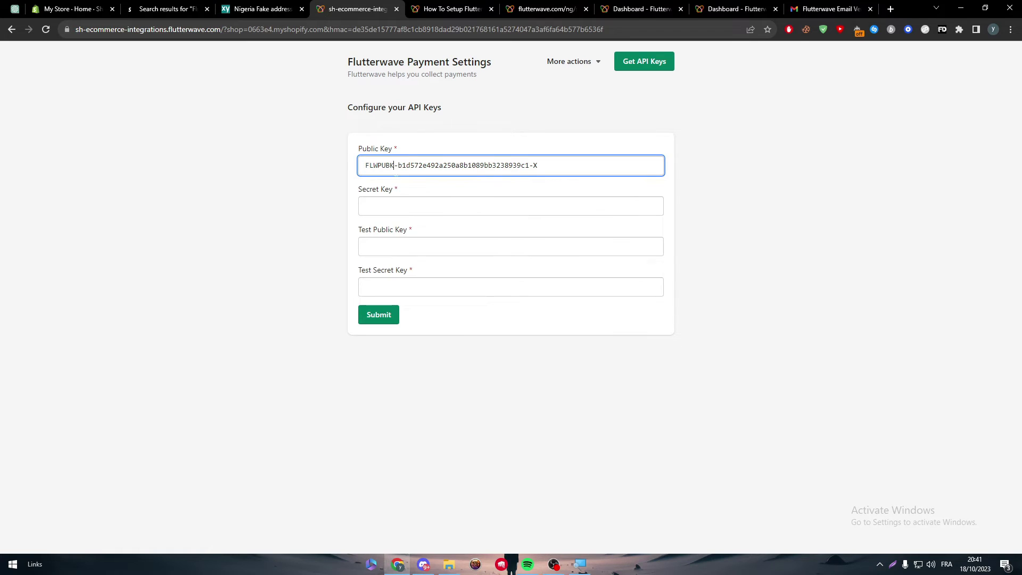
click(387, 315)
Paste the dashboard's test secret key into Secret Key, trim the TEST suffix, and submit
click(439, 13)
click(551, 8)
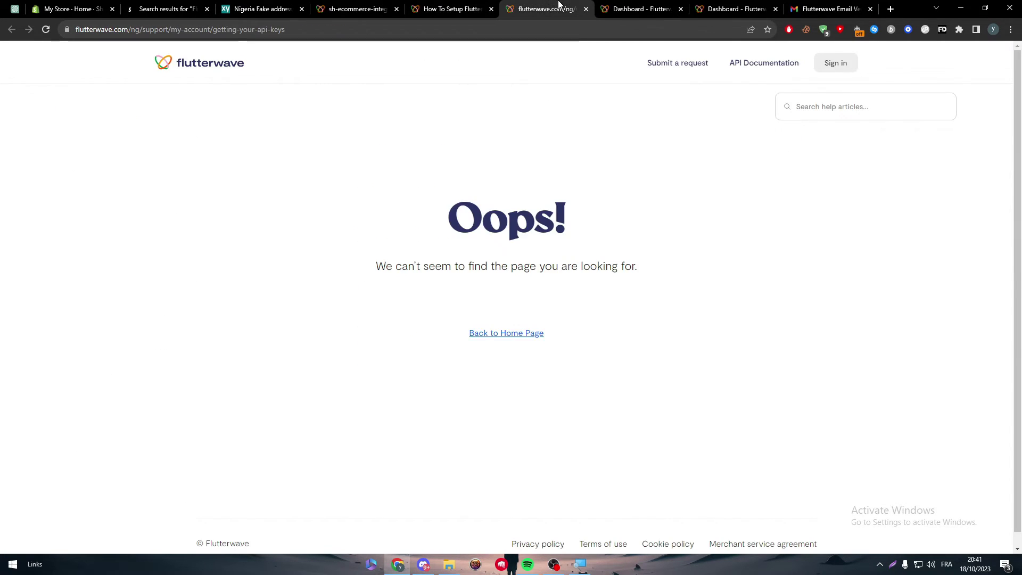
click(647, 10)
click(362, 252)
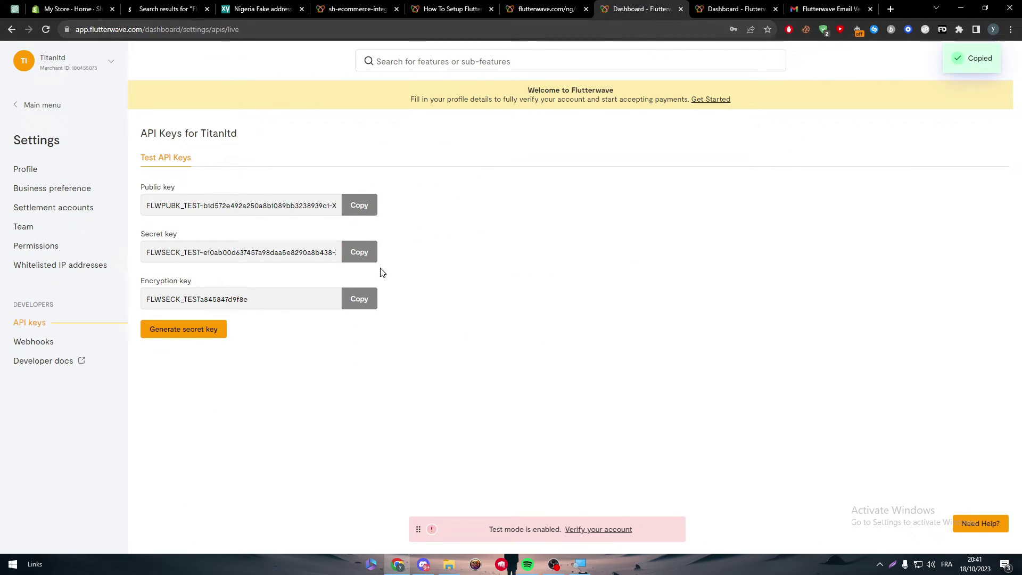
click(356, 9)
click(461, 205)
key(ctrl+v)
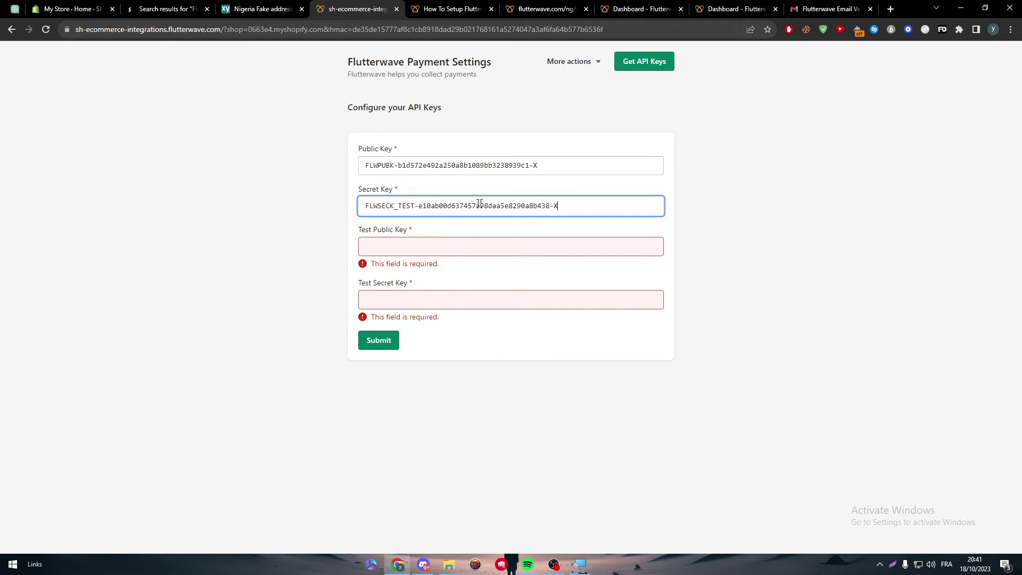
key(shift+Left)
key(BackSpace)
key(BackSpace)
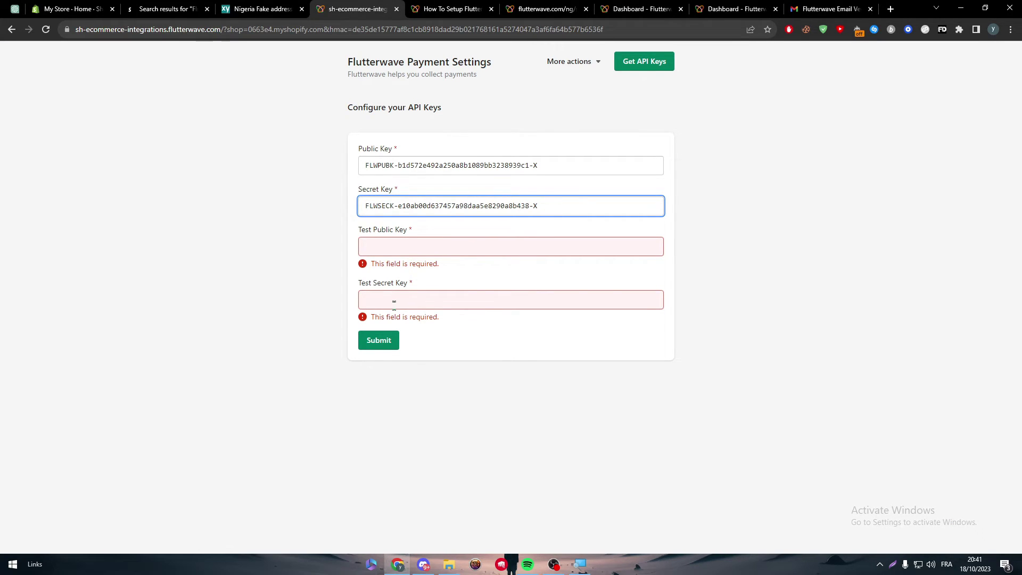
click(389, 343)
Paste the encryption key into Test Public Key, remove TEST from it, and submit
click(452, 9)
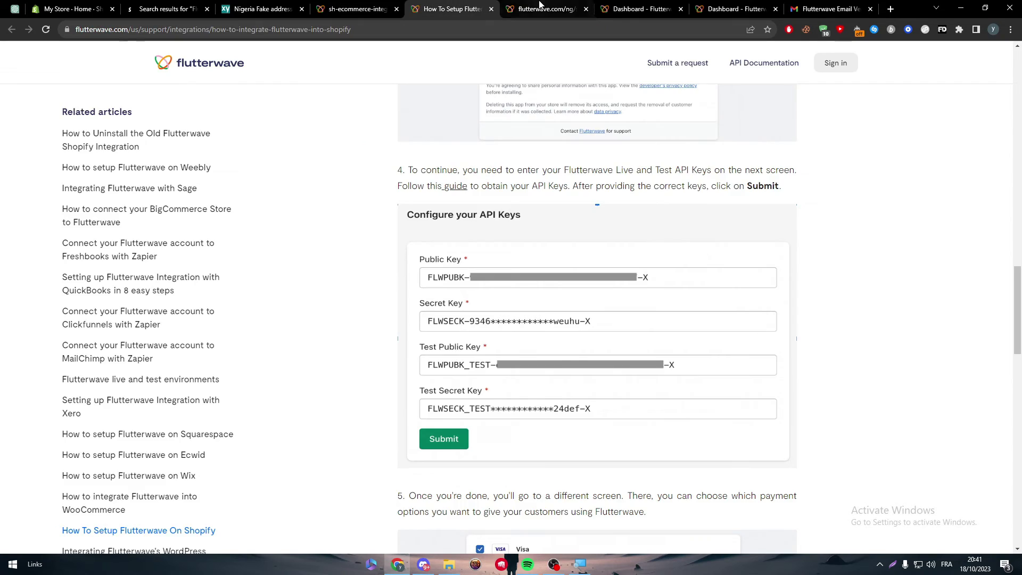
click(545, 9)
click(642, 9)
click(359, 298)
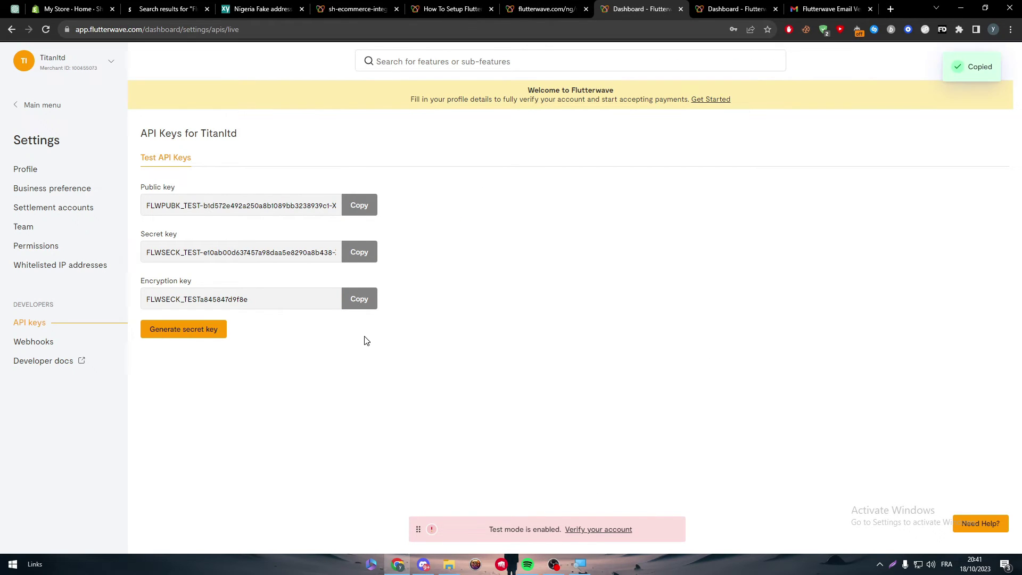
click(358, 9)
click(399, 246)
key(ctrl+v)
key(Left)
key(Left)
key(Left)
key(Left)
key(Left)
key(Left)
key(Left)
key(Left)
key(Left)
key(Left)
key(Left)
key(Left)
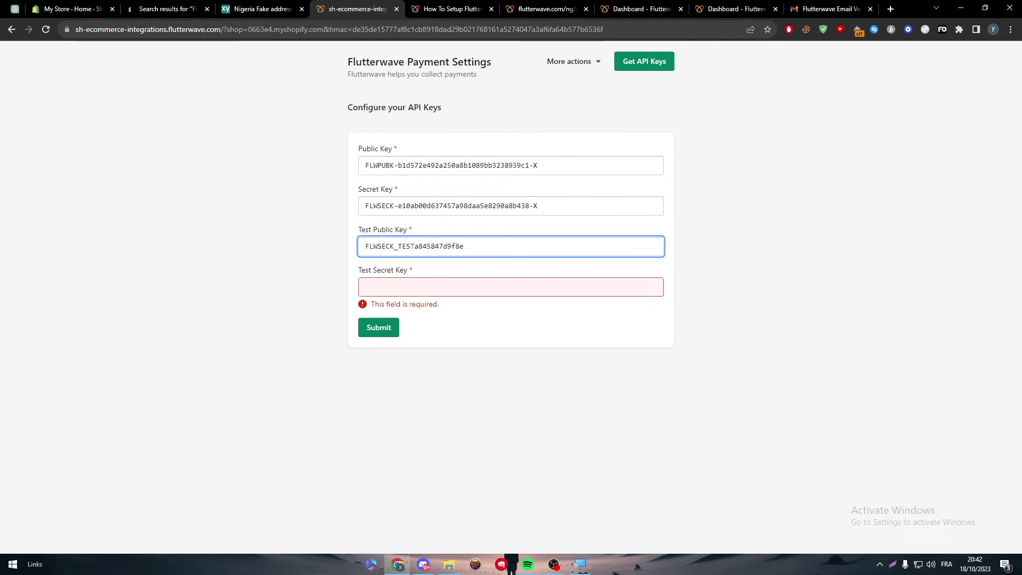
key(shift+Left)
key(shift+Left)
key(shift+Left)
key(shift+Left)
key(BackSpace)
key(BackSpace)
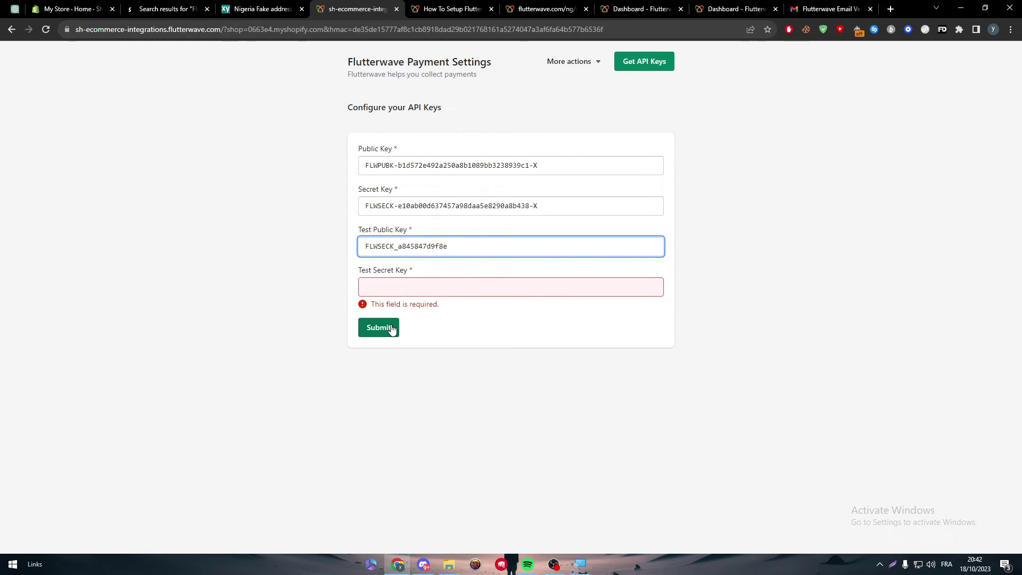
click(391, 326)
Put the test public key in Test Public Key and test secret key in Test Secret Key, then submit
drag(445, 246, 237, 234)
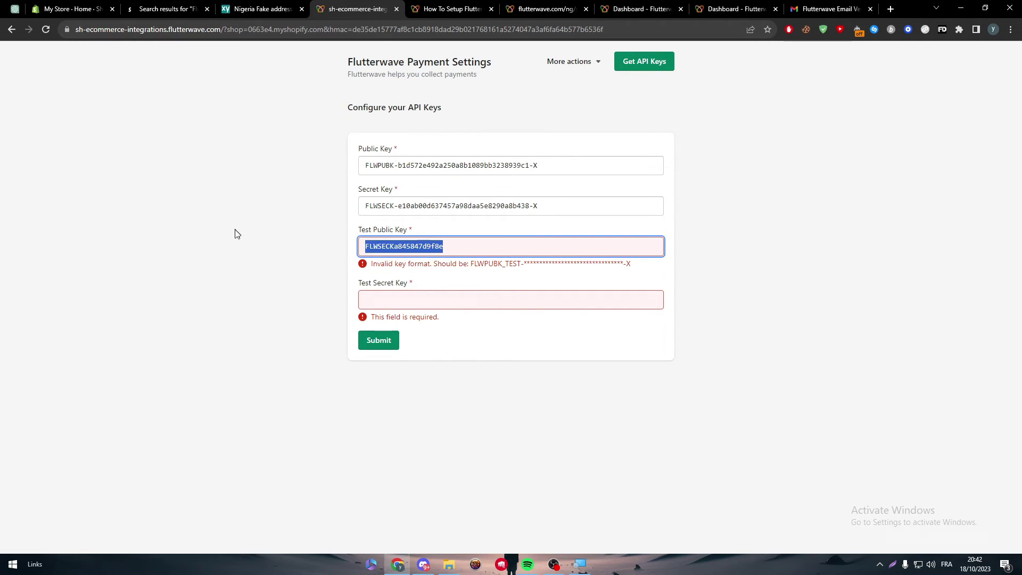
click(546, 9)
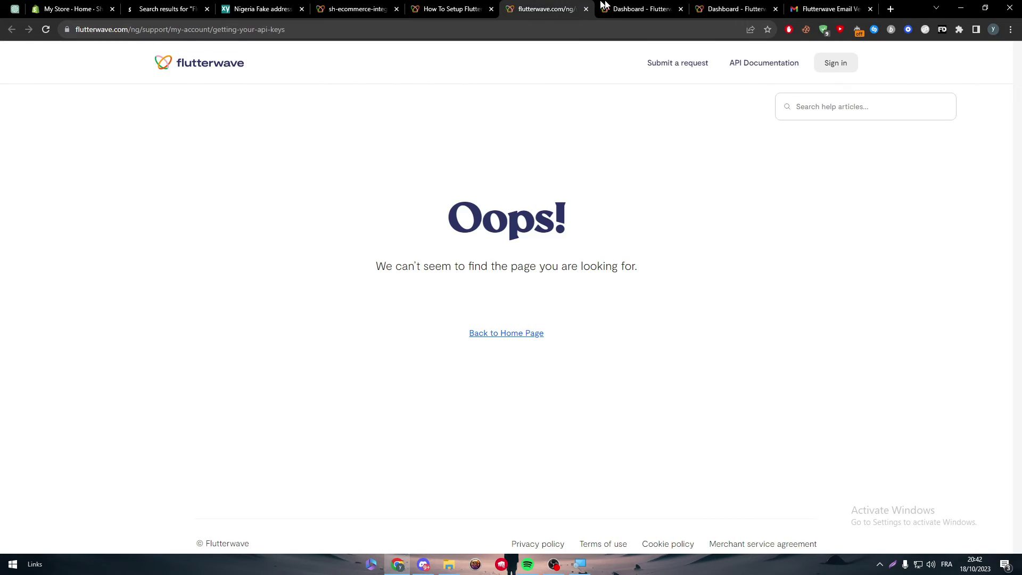
click(641, 9)
click(359, 205)
click(354, 9)
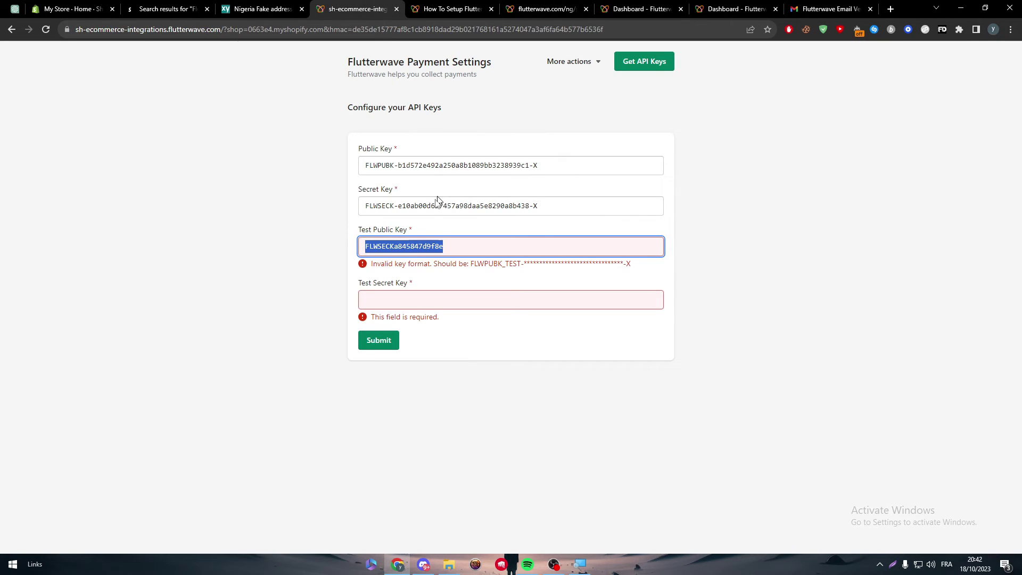
key(ctrl+v)
click(641, 9)
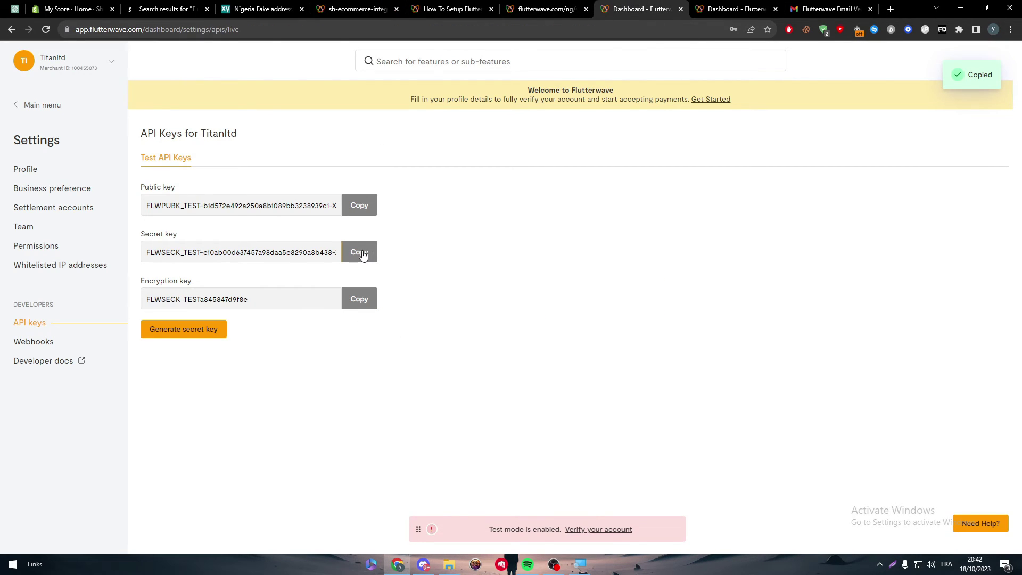
click(448, 9)
click(392, 5)
key(Tab)
key(ctrl+v)
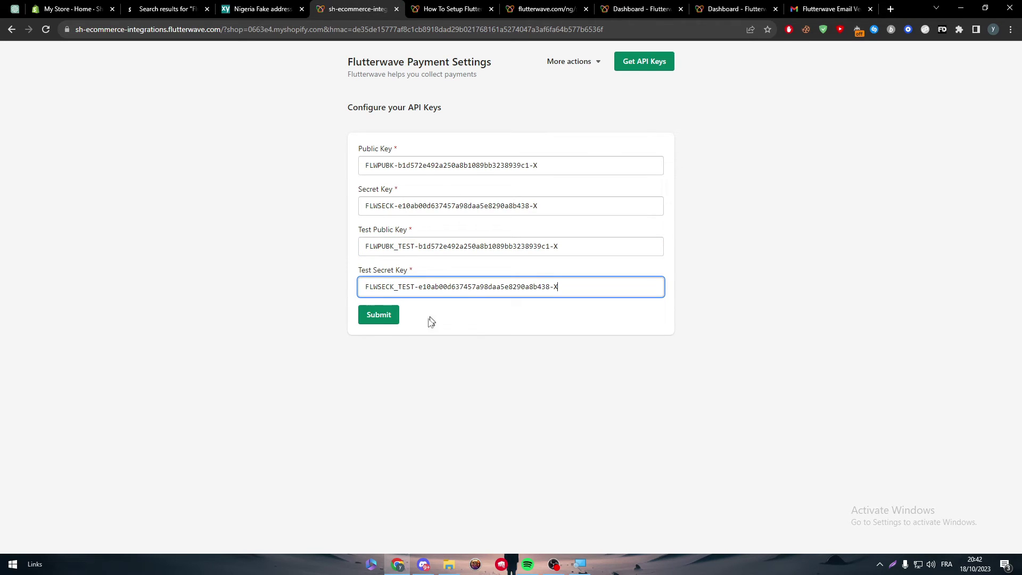
click(381, 317)
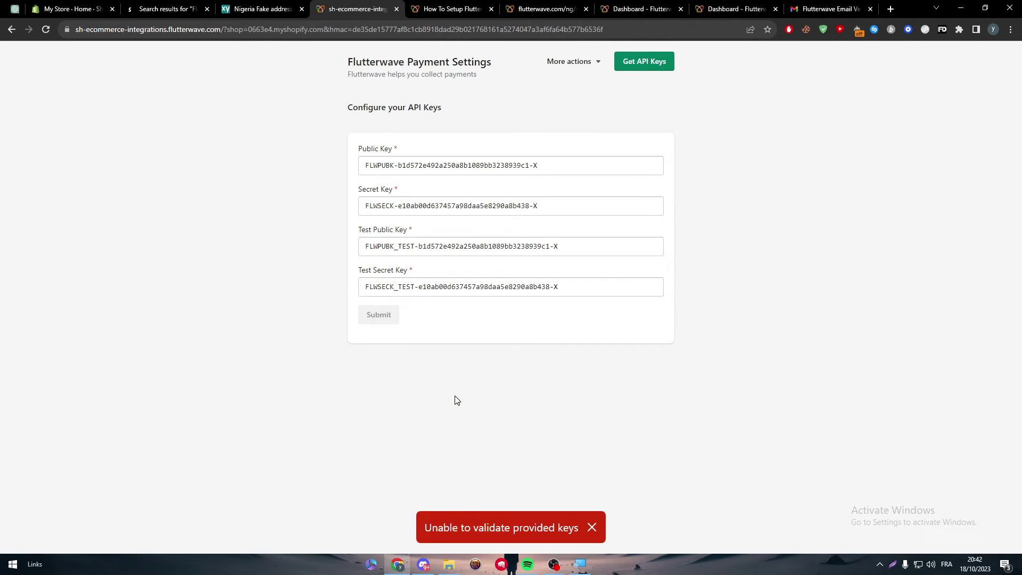
Open 'Verify your account' from the dashboard's test-mode banner, view the bank step, then close it
drag(363, 165, 539, 166)
click(392, 205)
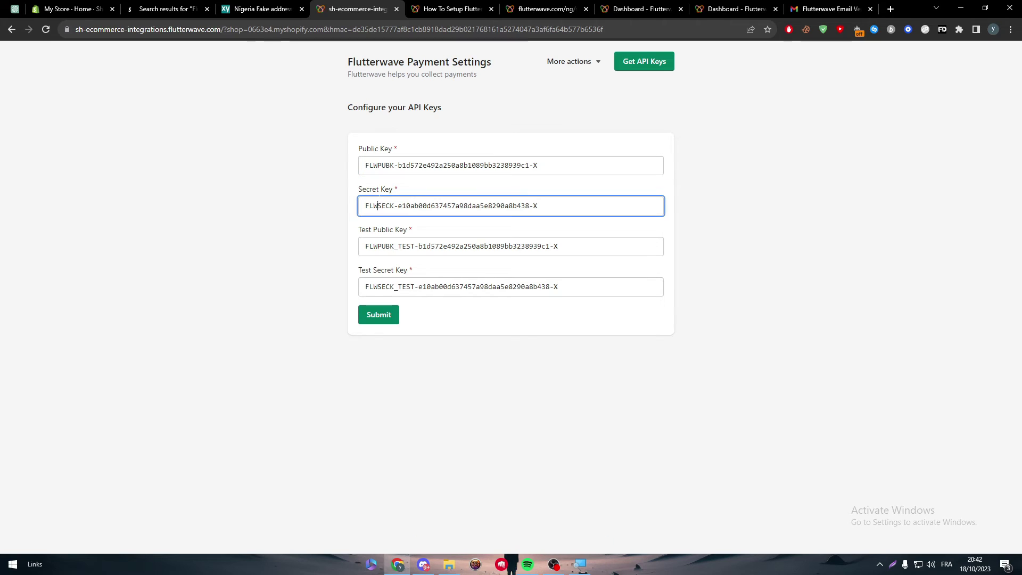
key(ctrl+a)
click(639, 9)
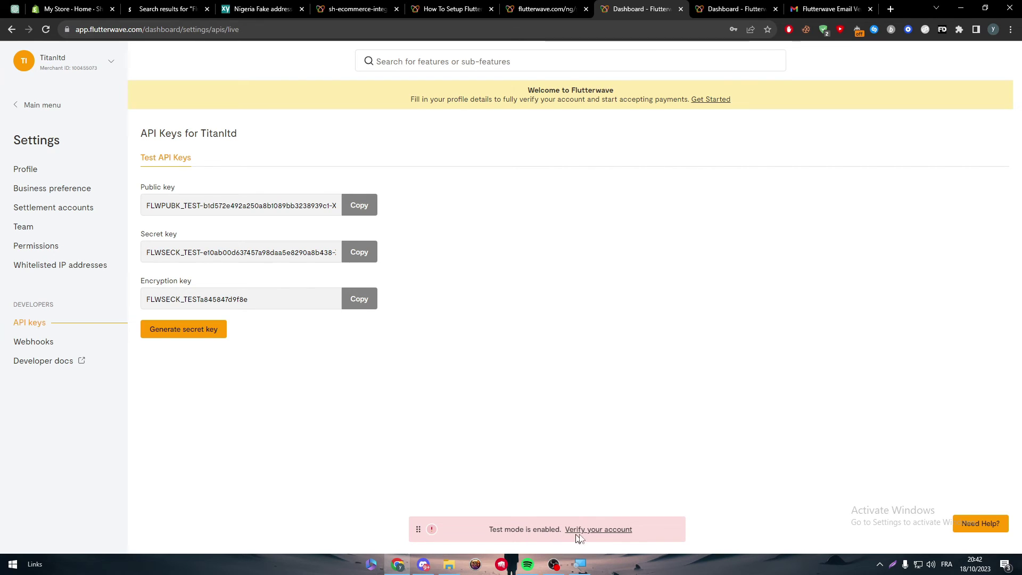
click(592, 533)
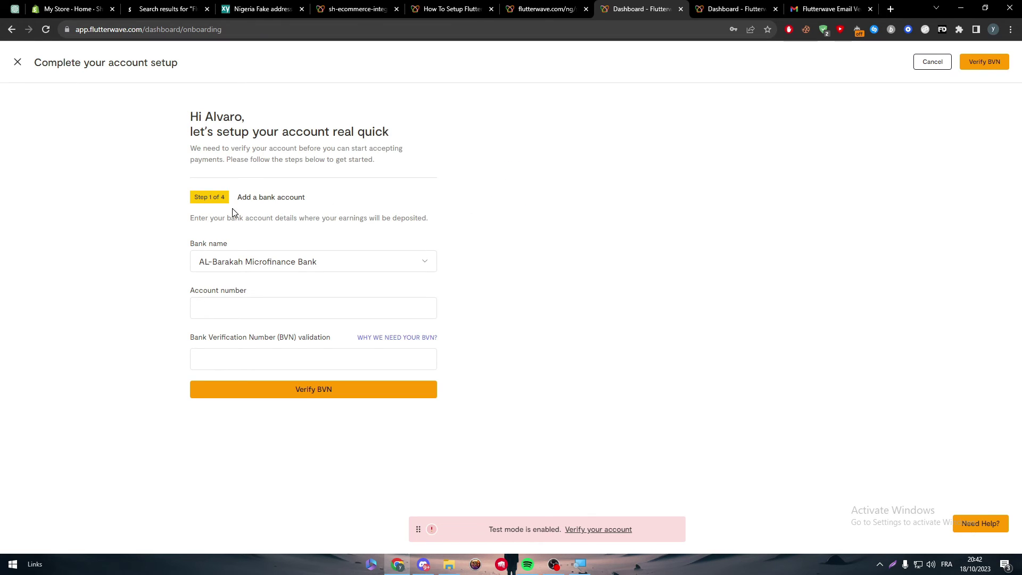
click(18, 63)
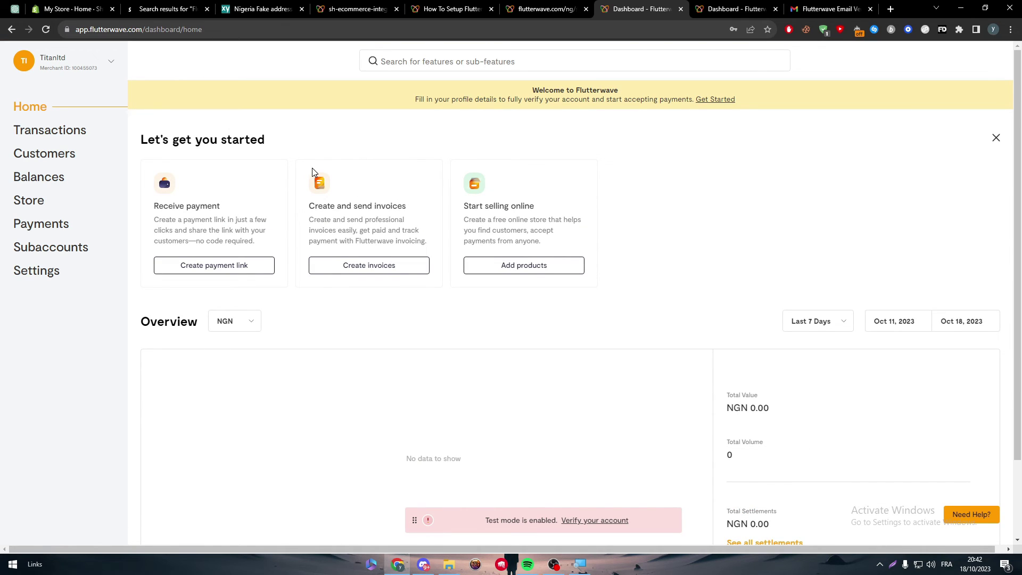
Check the Shopify setup guide, then open Settings > API keys in the Flutterwave dashboard
click(465, 7)
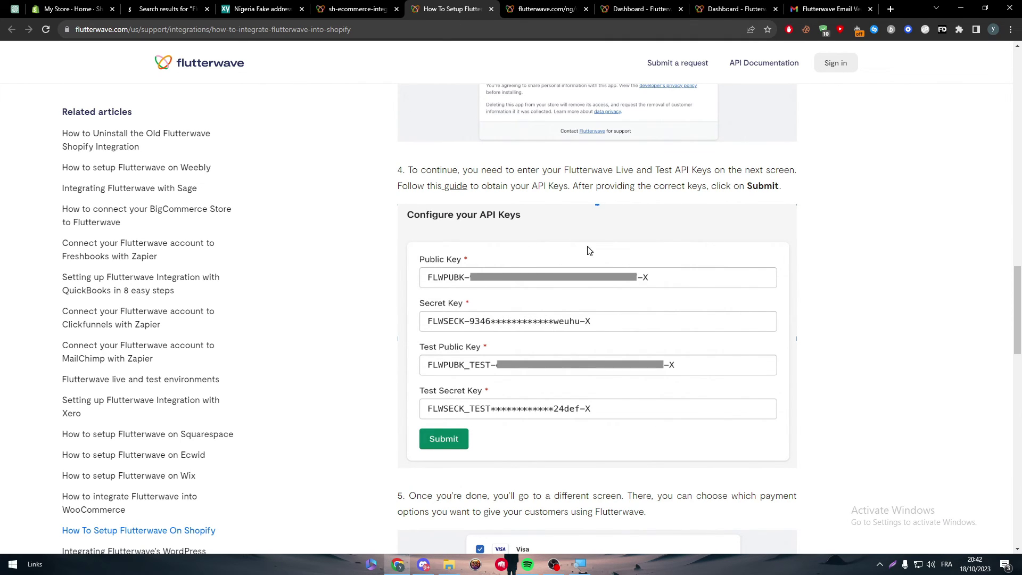
click(527, 8)
click(364, 6)
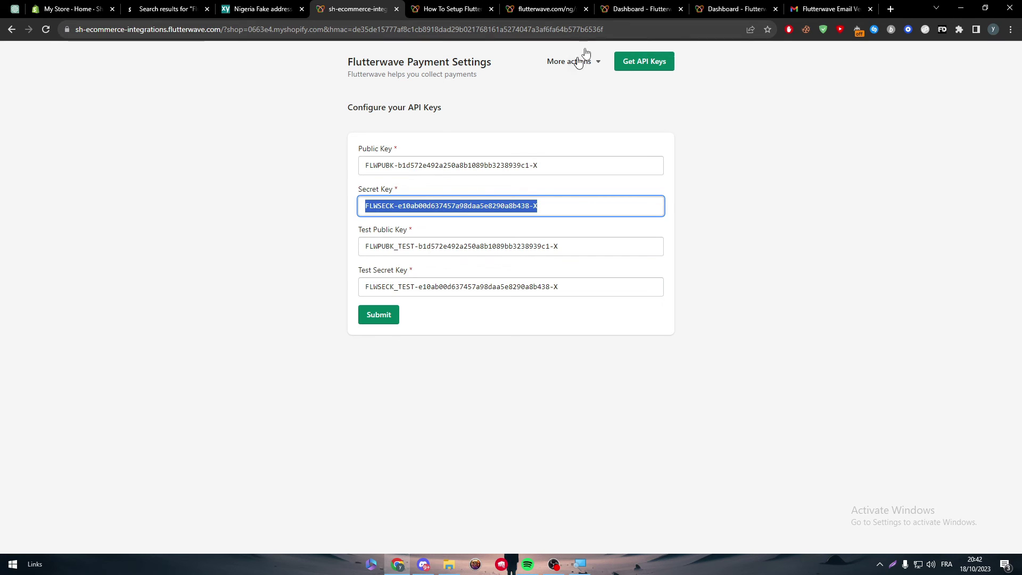
click(641, 9)
click(40, 273)
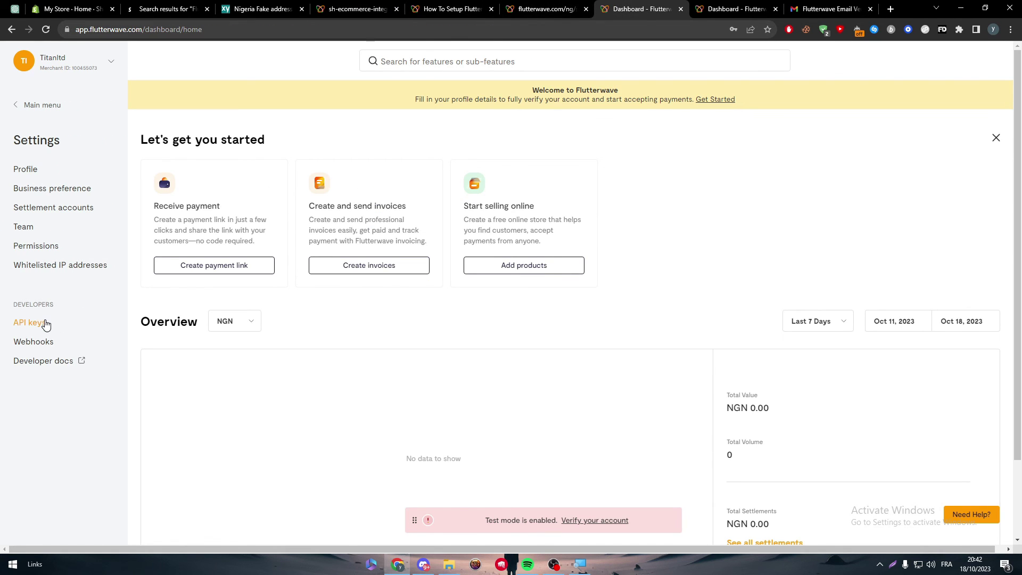
click(46, 325)
Go back to the sh-ecommerce-integrations Payment Settings form with all four keys still filled
click(453, 9)
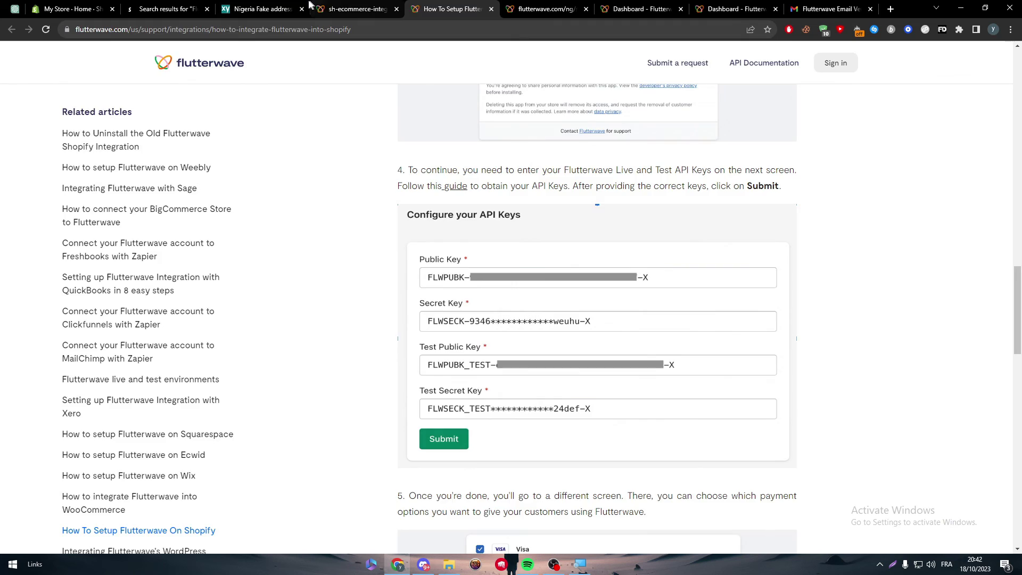
click(290, 8)
click(351, 8)
click(383, 137)
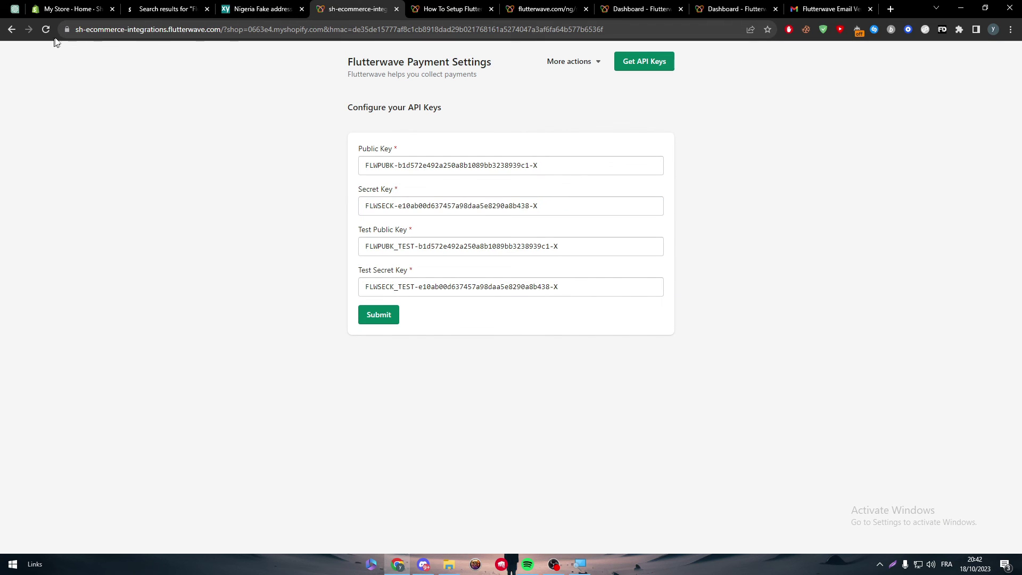
drag(426, 165, 473, 334)
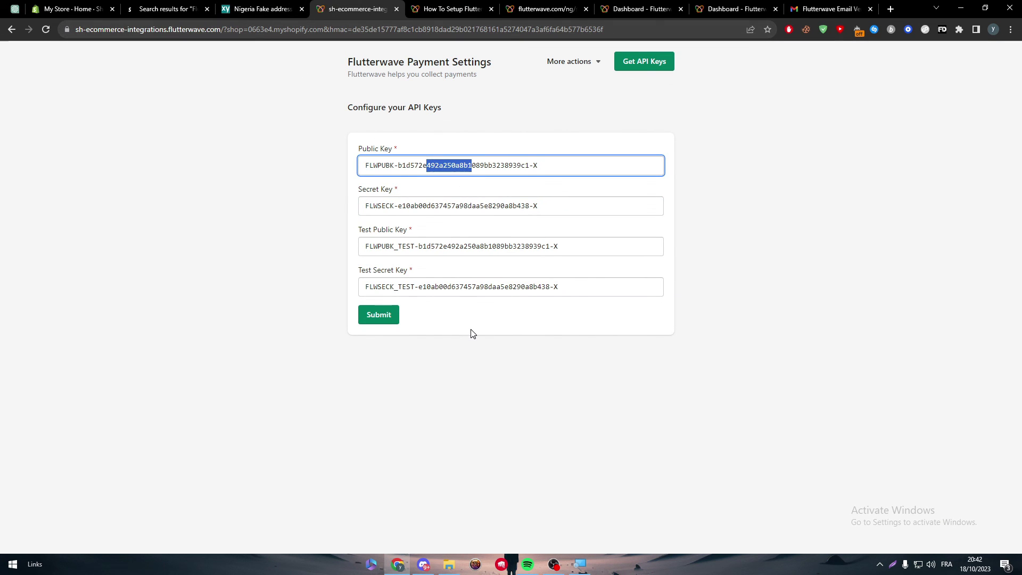
click(473, 334)
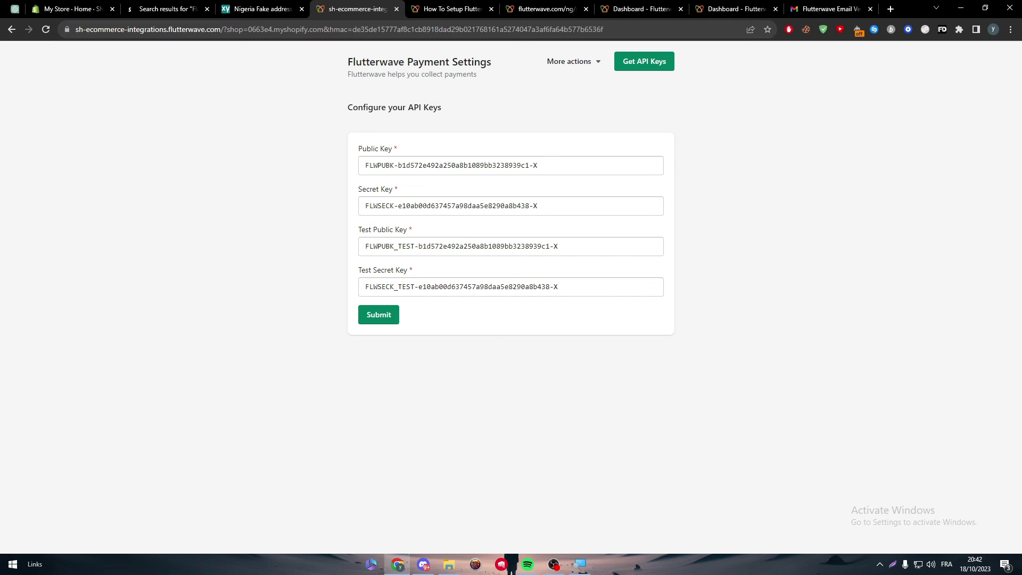